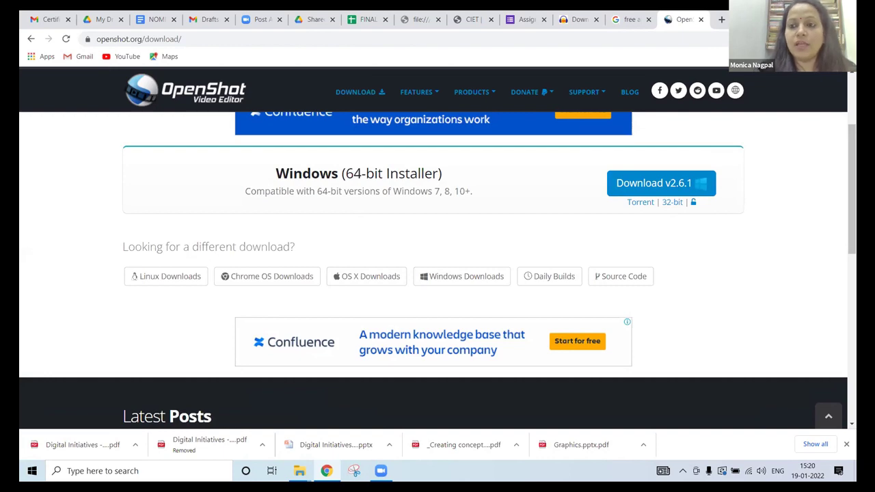
Switch to OpenShot Video Editor by launching it from the desktop, and enlarge its timeline and video preview areas.
left_click(793, 8)
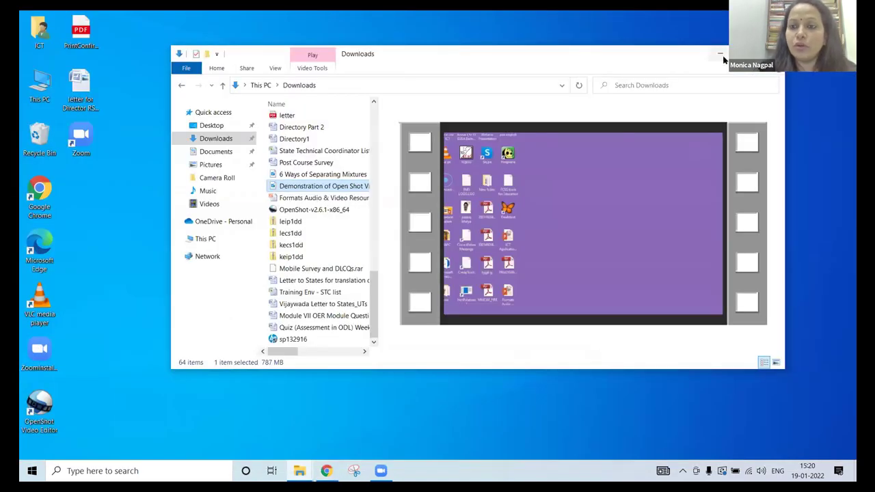
left_click(721, 55)
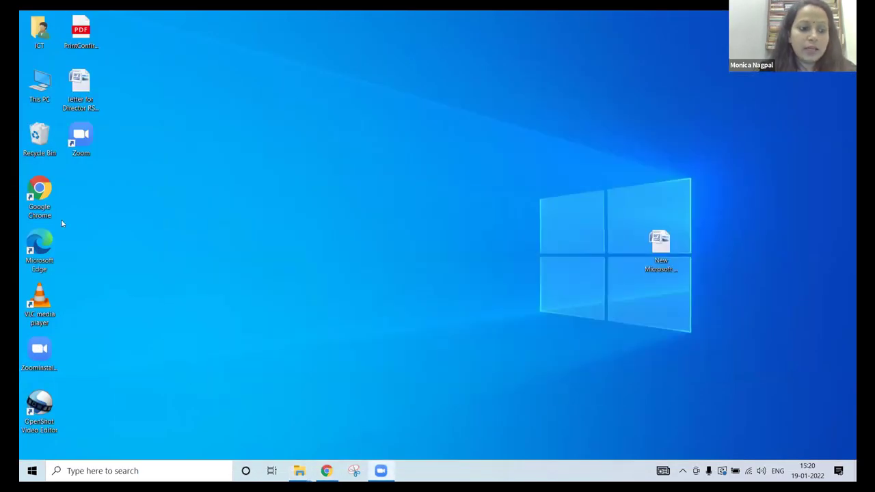
left_click(38, 404)
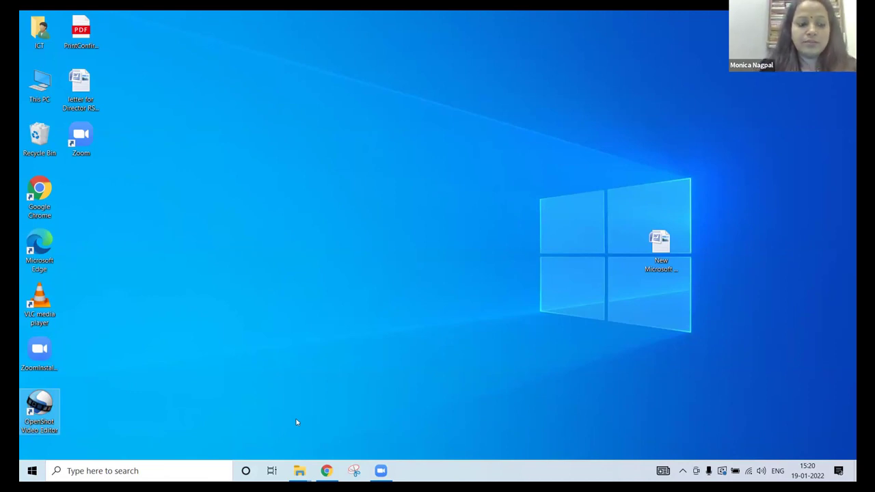
double_click(40, 407)
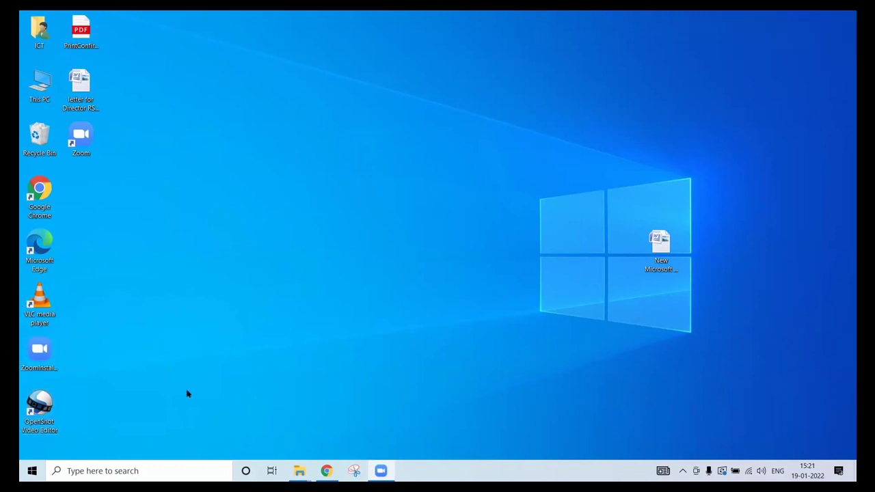
double_click(40, 409)
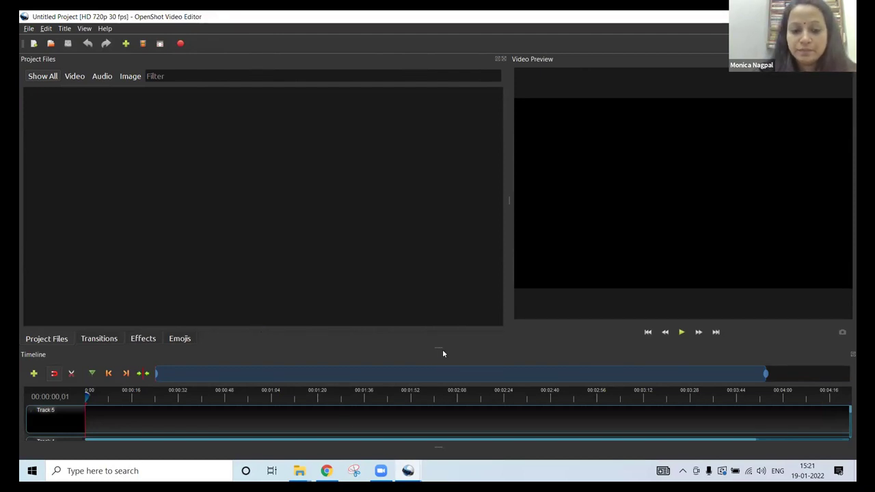
left_click_drag(436, 345, 435, 278)
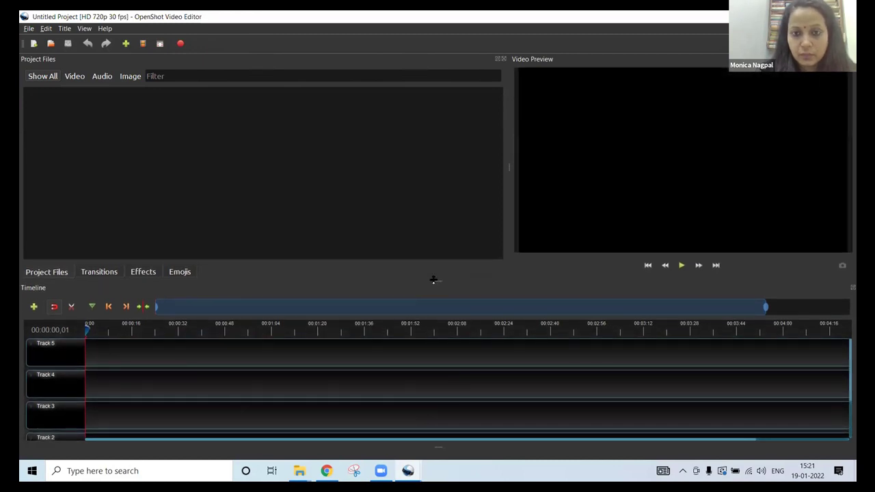
left_click_drag(509, 171, 471, 171)
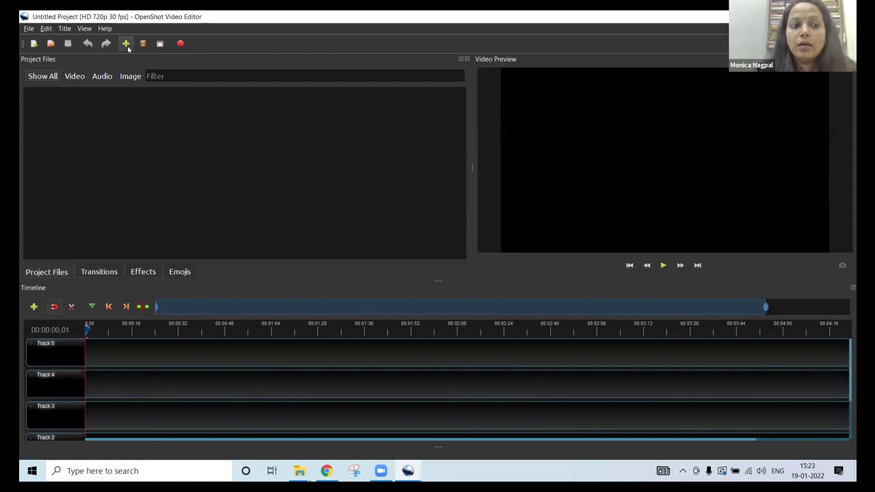
Import the video "6 Ways of Separating Mixtures" from the Downloads folder into the project files.
left_click(126, 43)
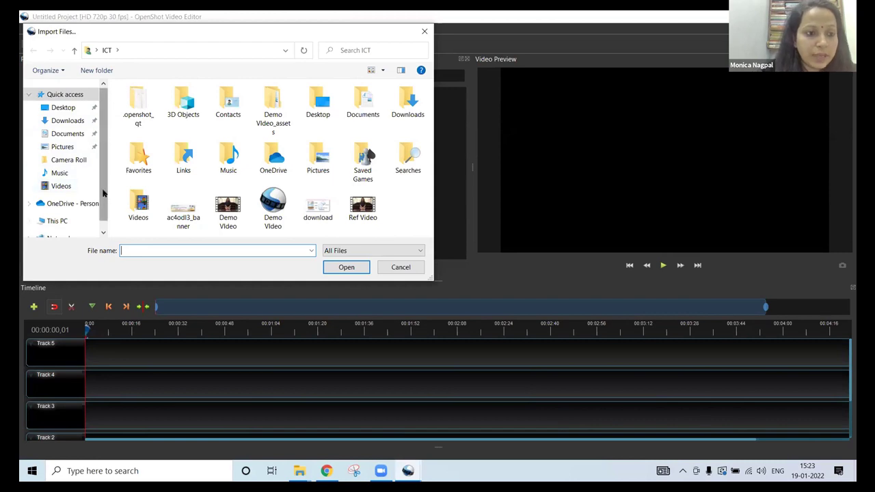
left_click(75, 123)
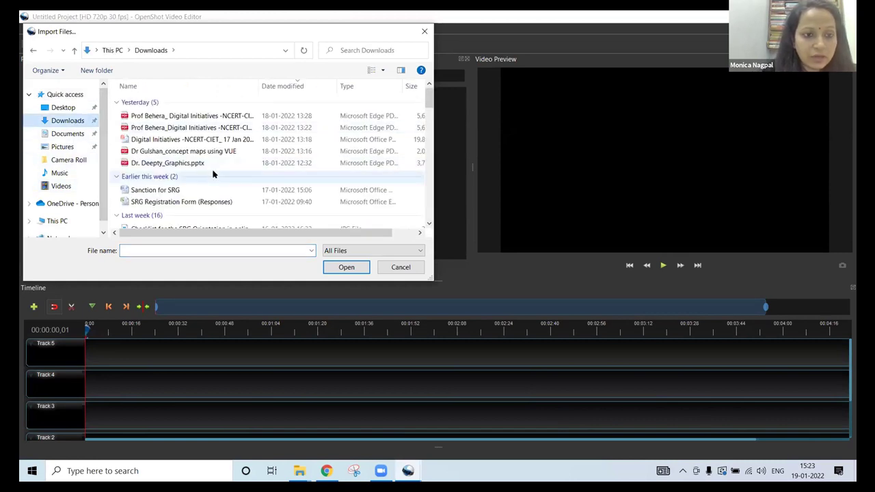
scroll(214, 171, "down", 5)
scroll(214, 171, "down", 5)
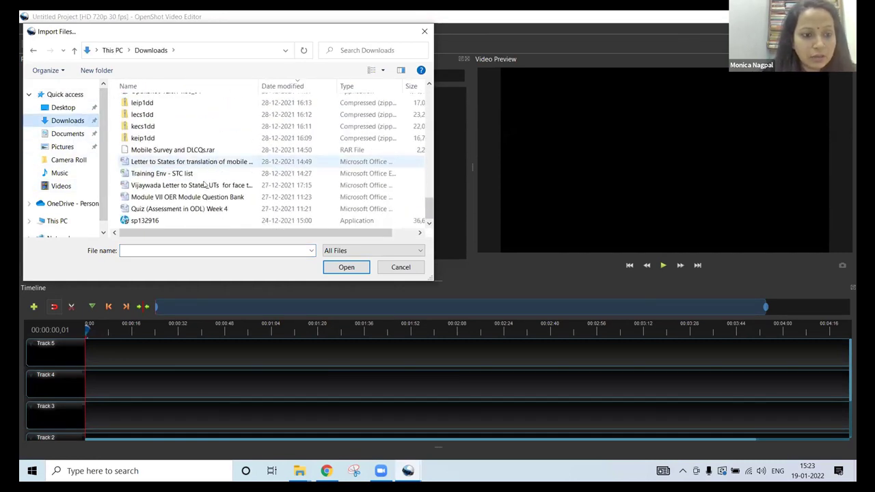
scroll(184, 195, "up", 1)
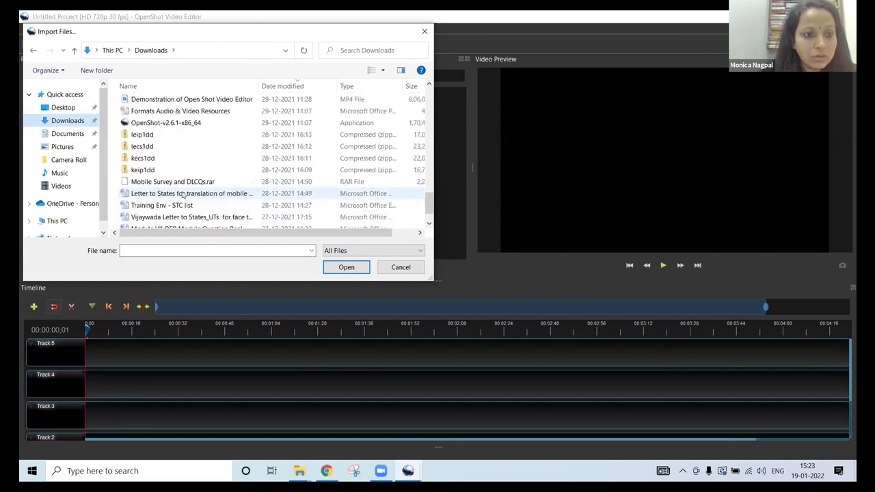
scroll(183, 195, "up", 1)
scroll(183, 196, "up", 1)
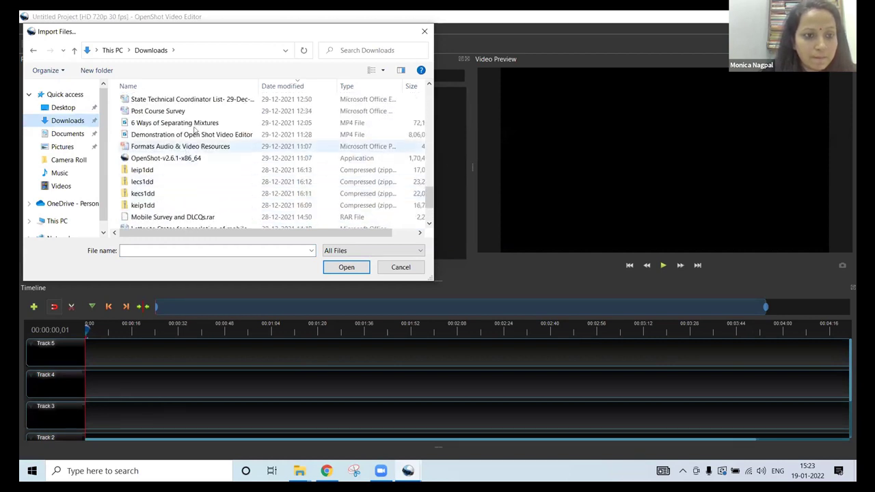
left_click(199, 123)
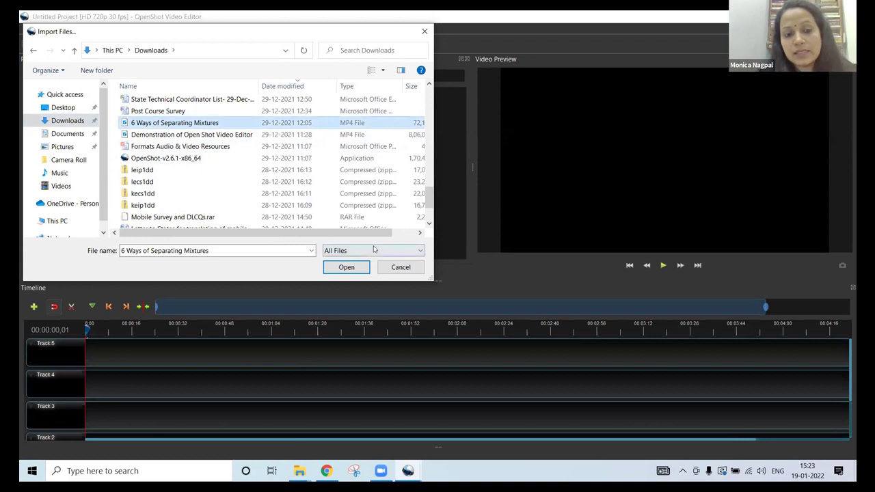
left_click(340, 267)
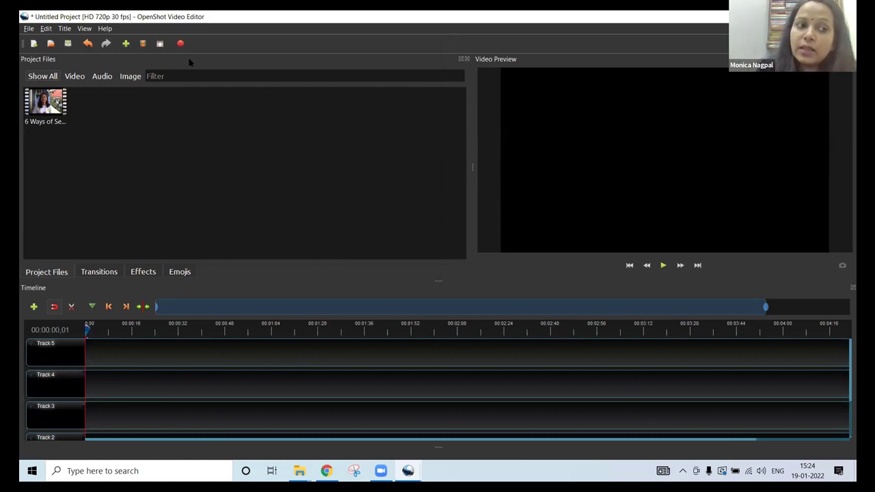
Start another file import and look through the Downloads folder for further media.
left_click(126, 44)
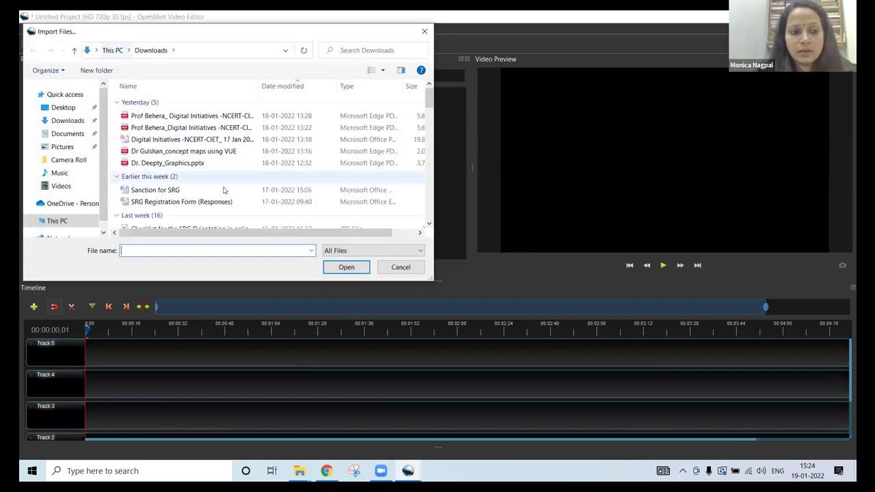
scroll(222, 190, "down", 6)
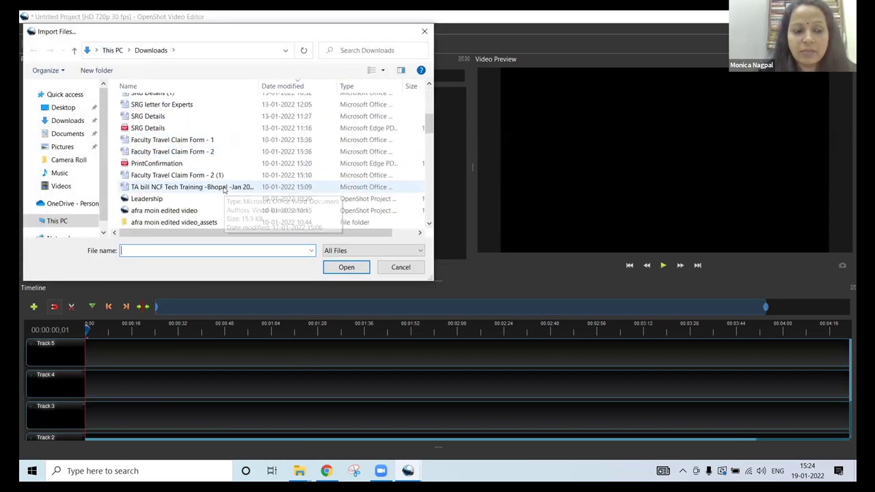
scroll(223, 190, "down", 10)
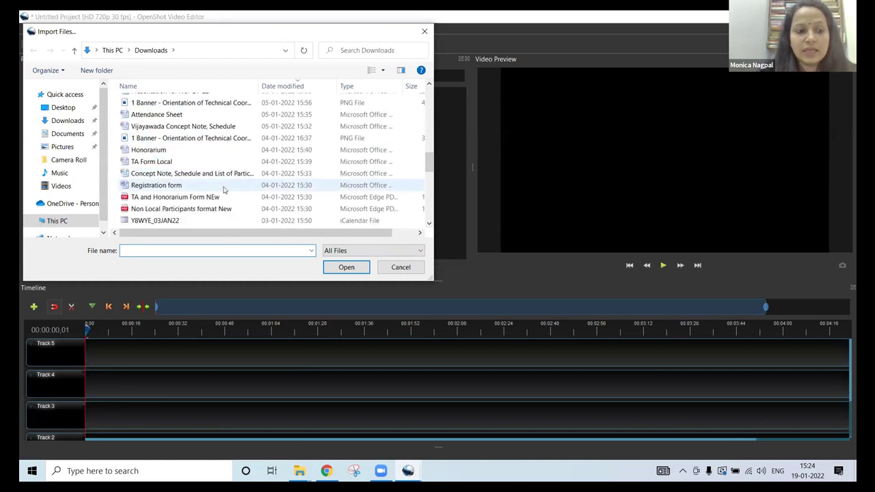
scroll(223, 189, "up", 1)
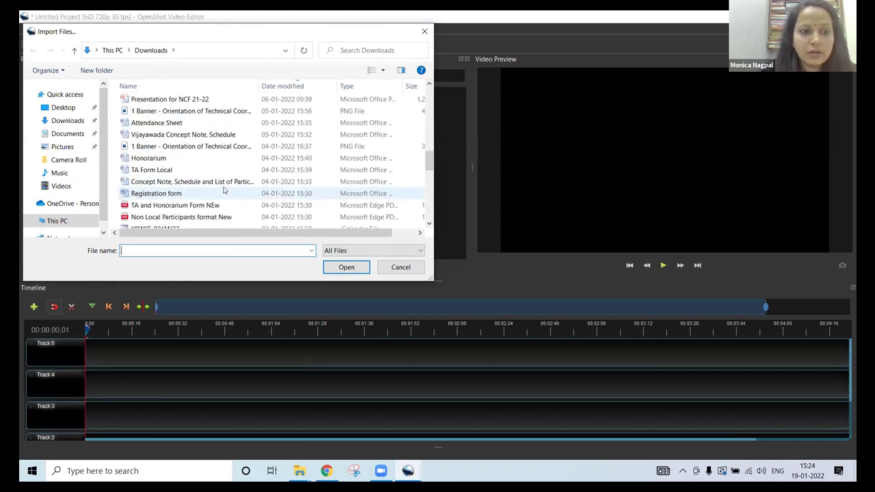
scroll(227, 114, "up", 4)
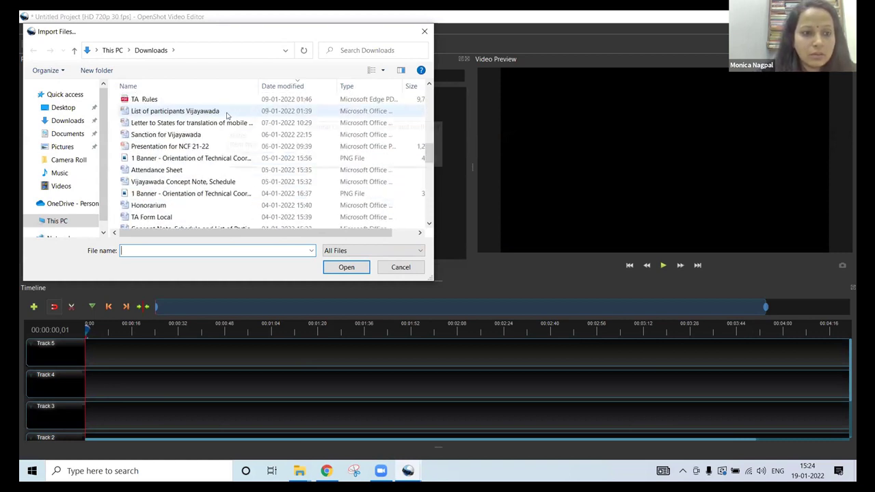
scroll(227, 115, "up", 4)
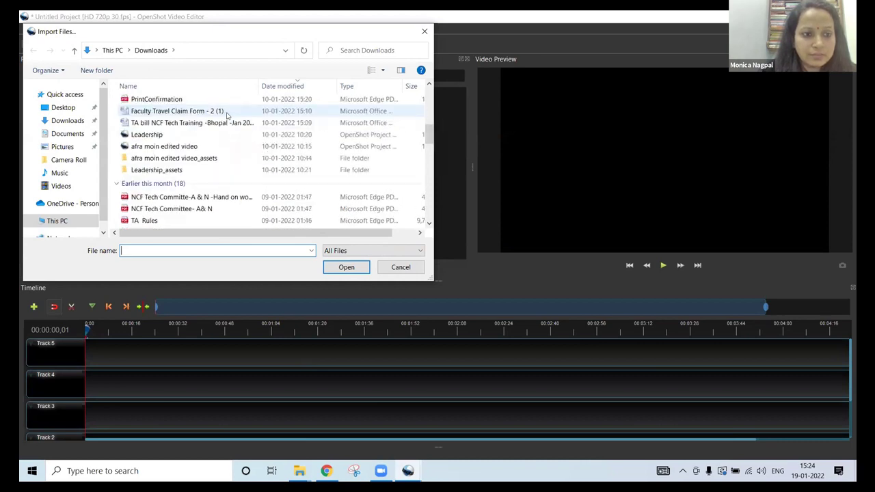
scroll(226, 114, "up", 8)
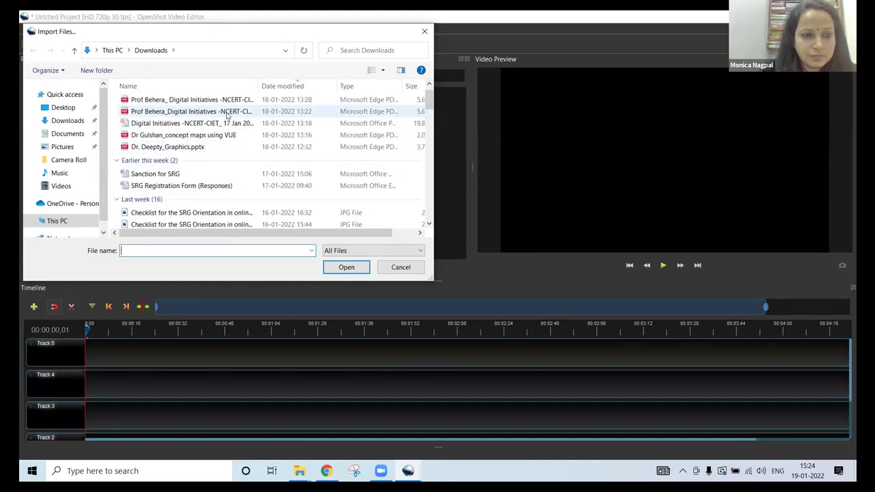
scroll(227, 115, "up", 1)
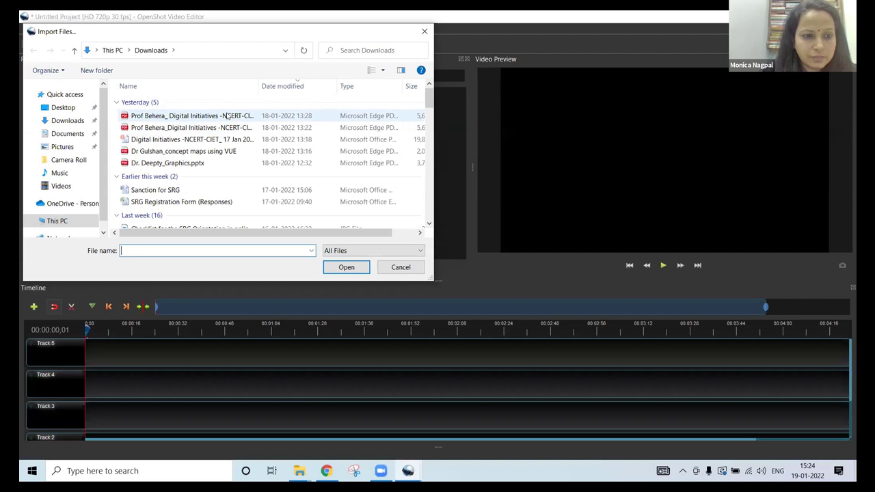
scroll(227, 114, "down", 3)
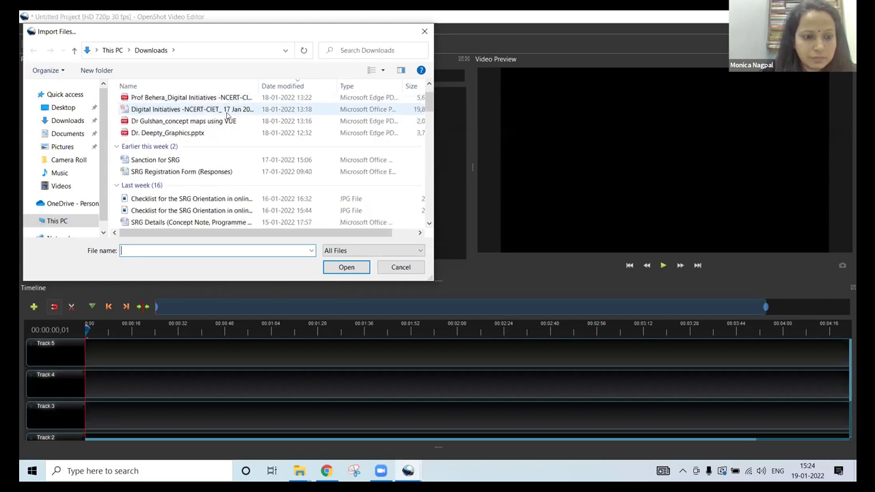
scroll(227, 115, "down", 9)
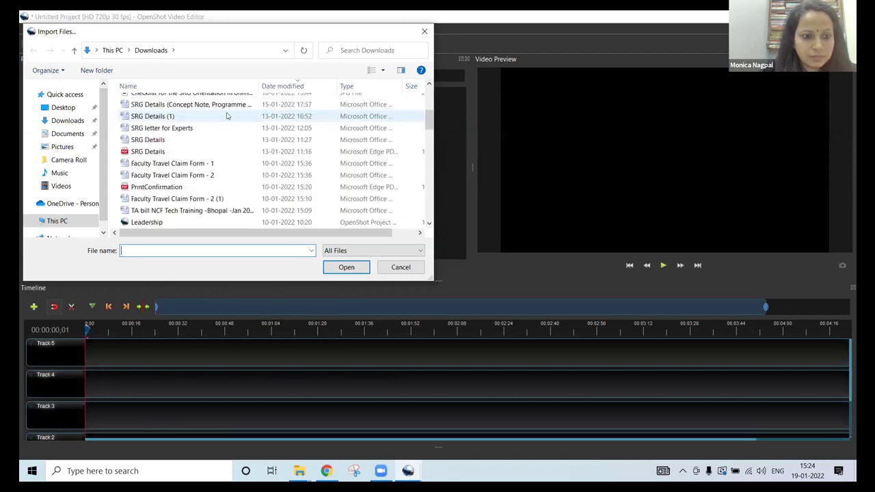
scroll(227, 115, "down", 4)
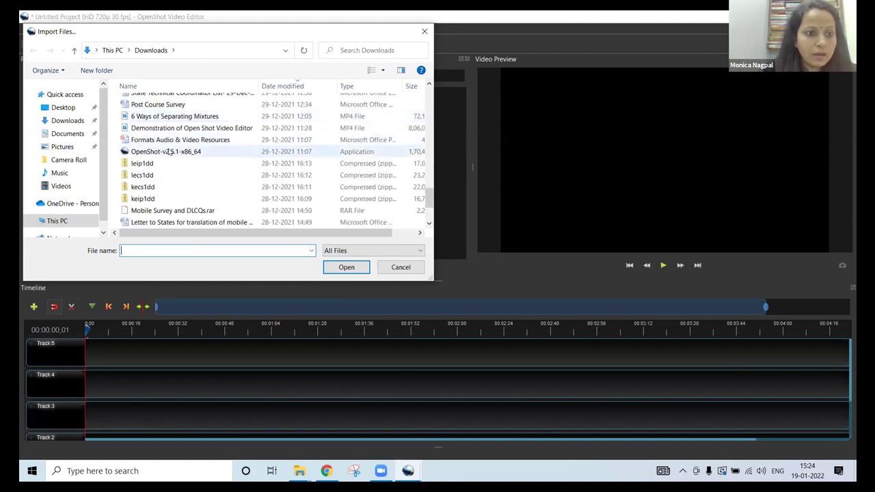
Import picture 1 from the Camera Roll folder as an image sequence.
left_click(68, 160)
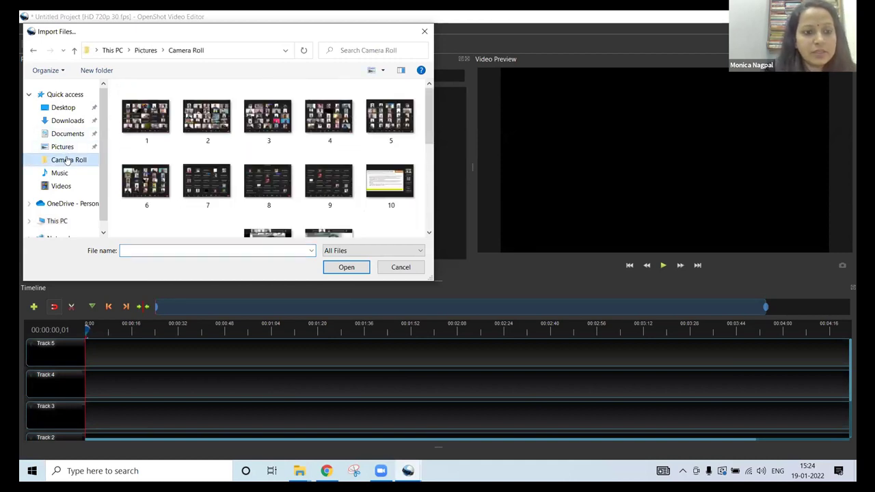
left_click(146, 124)
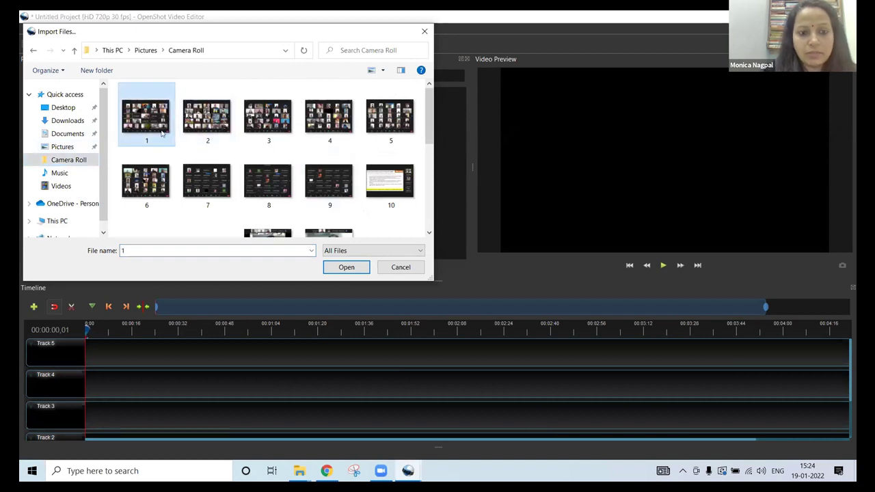
left_click(345, 267)
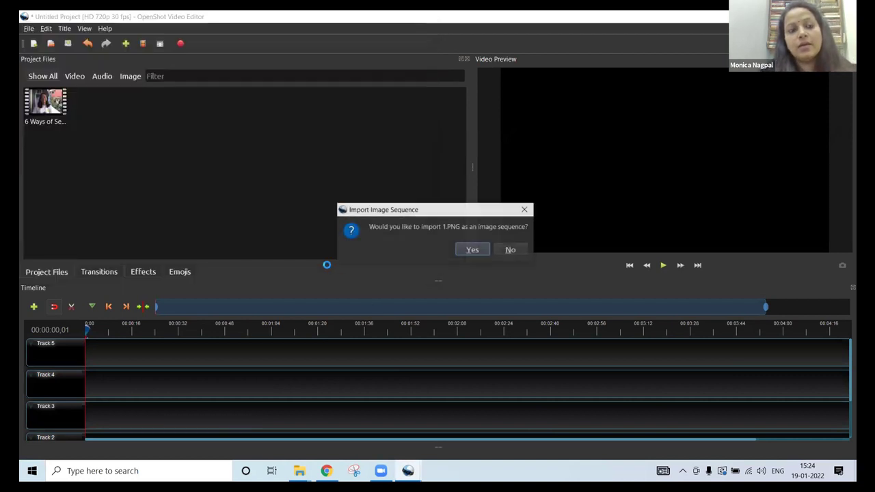
left_click(479, 250)
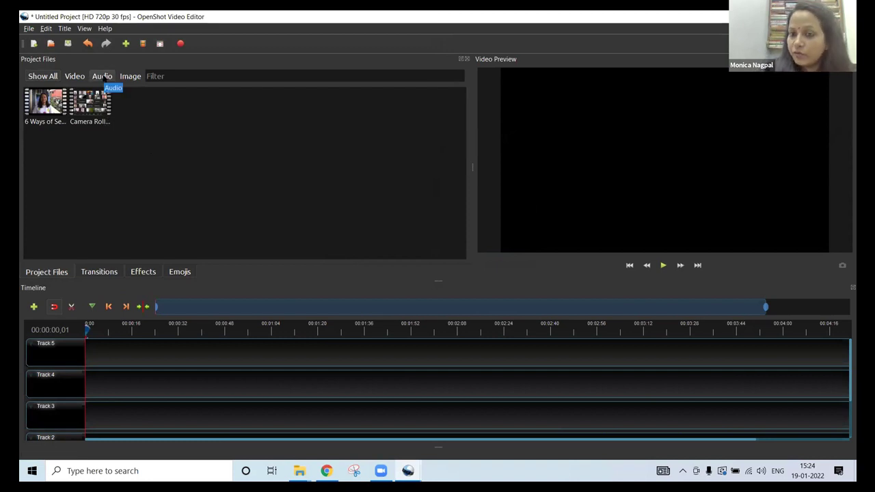
Filter the project files to audio only, and return to showing all of them.
left_click(102, 77)
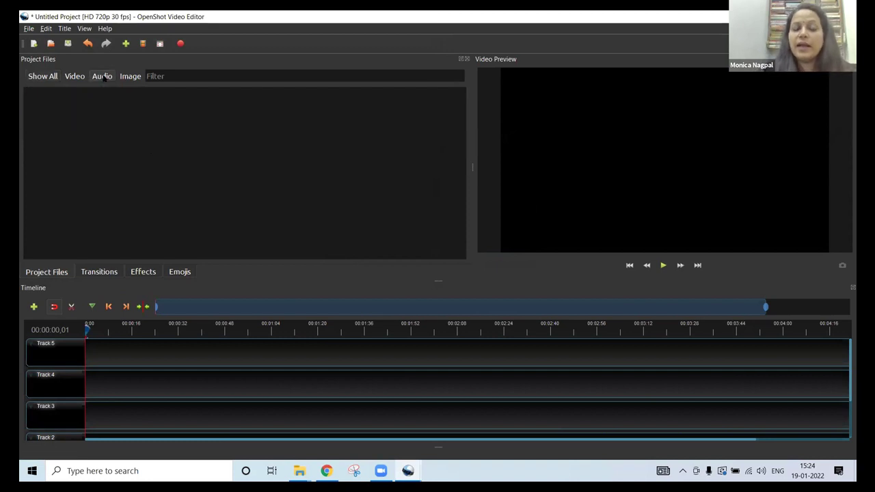
left_click(54, 76)
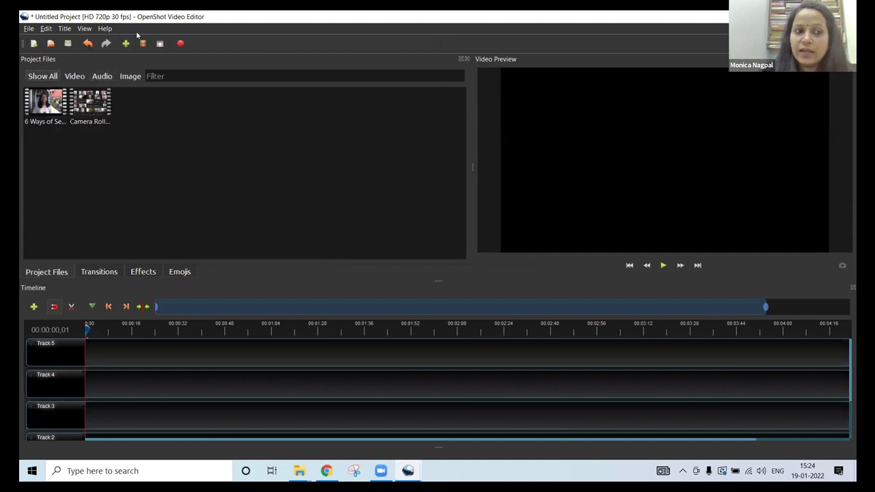
left_click(127, 42)
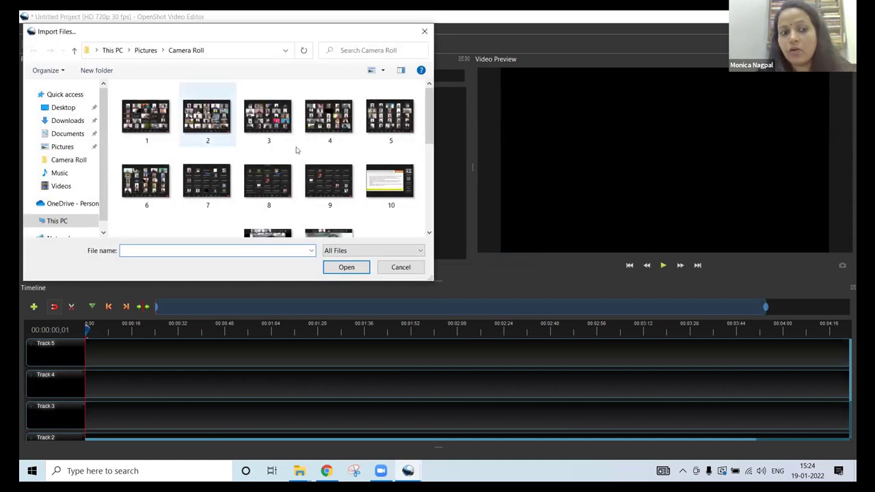
scroll(309, 152, "down", 3)
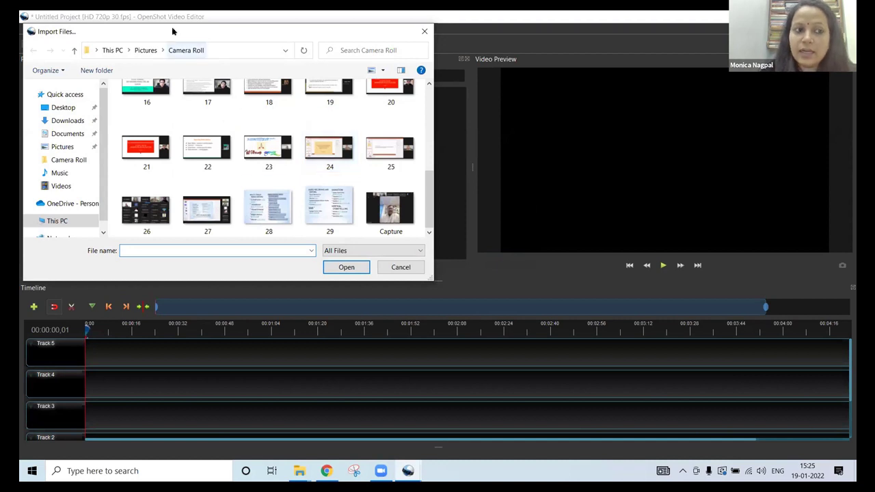
left_click(402, 269)
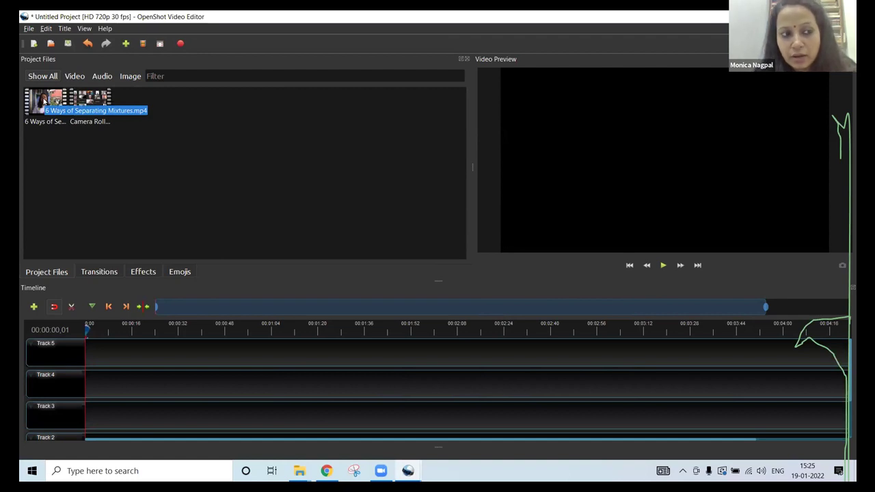
Place the "6 Ways of Separating Mixtures" video on Track 4 at the start of the timeline.
left_click_drag(45, 100, 86, 373)
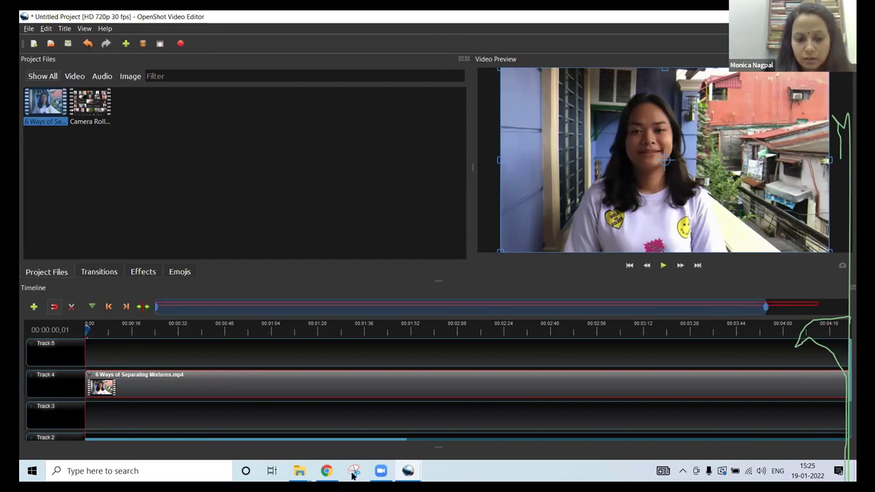
Play the "6 Ways of Separating Mixtures" video in the preview and pause it about 22 seconds in.
left_click(380, 471)
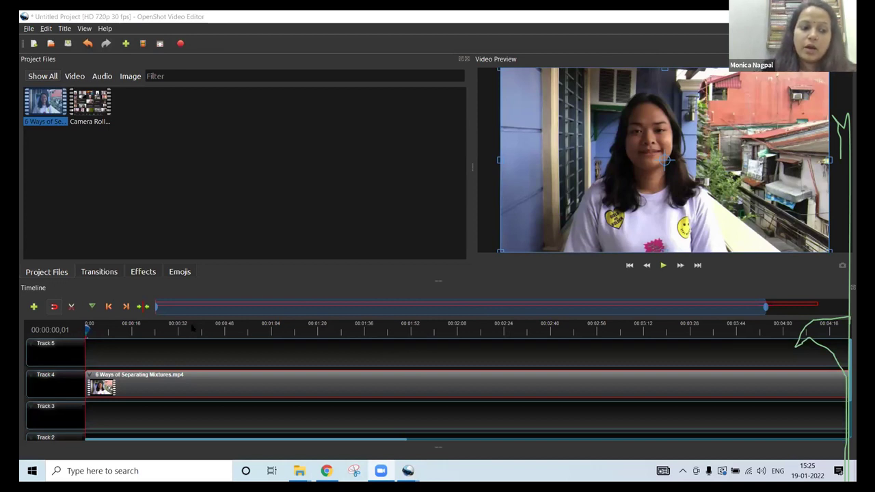
left_click(662, 265)
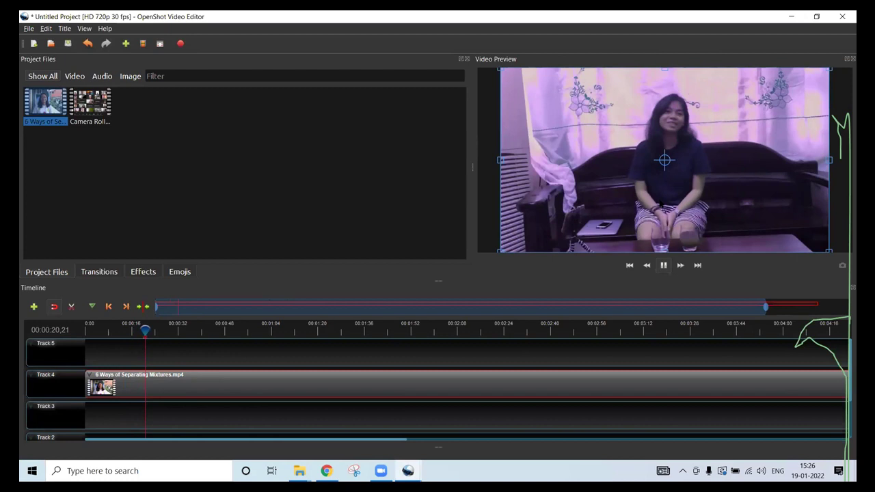
key("space")
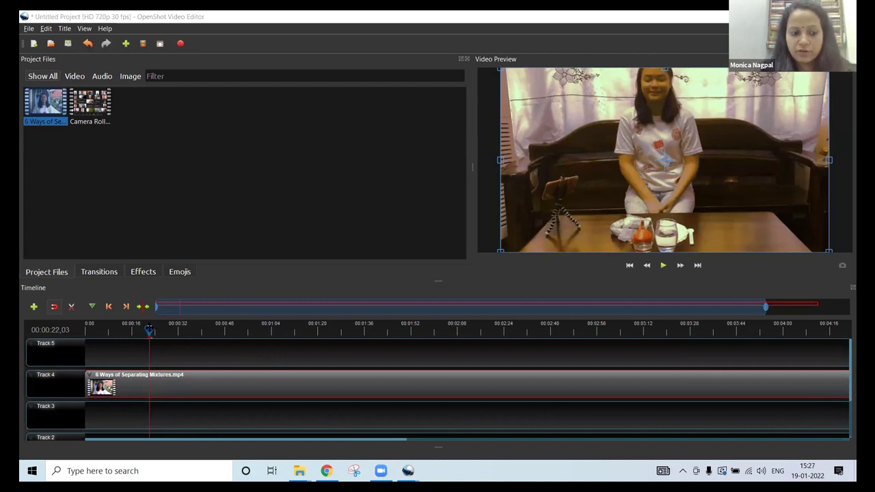
Split the "6 Ways of Separating Mixtures" clip on Track 4 at about 1 minute 50 seconds with the Razor tool.
left_click_drag(158, 328, 413, 329)
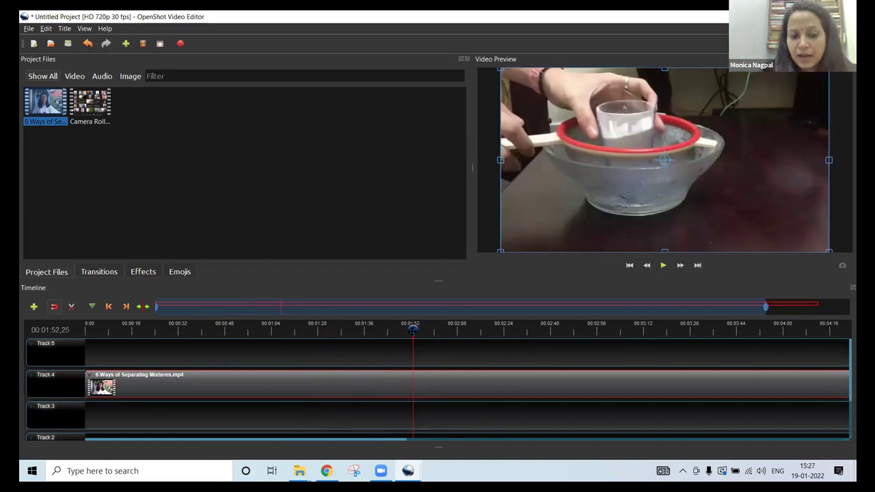
left_click_drag(412, 329, 405, 329)
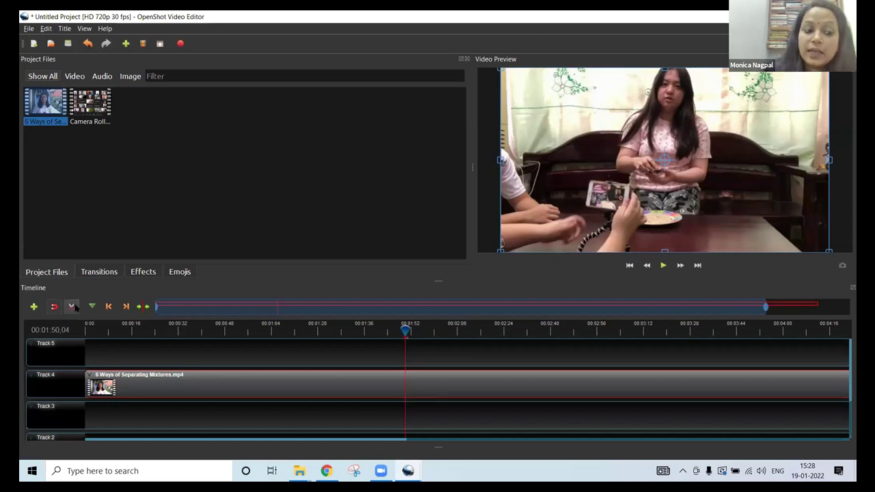
left_click(72, 308)
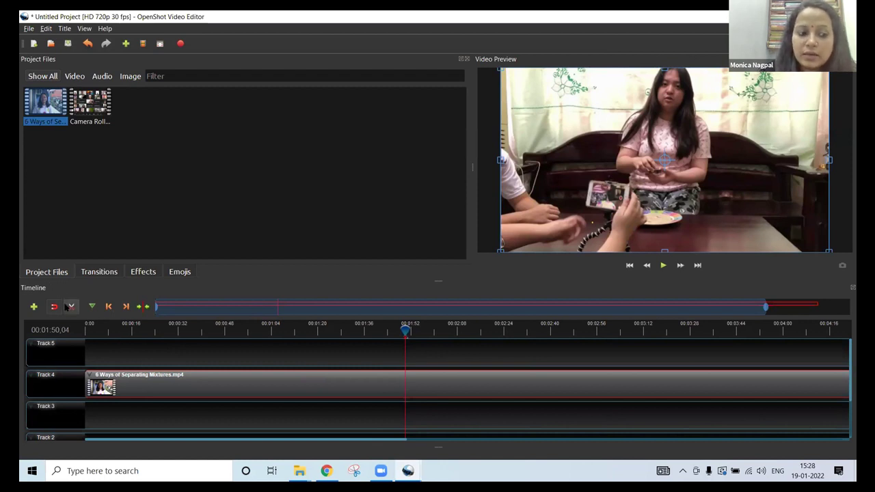
left_click(69, 307)
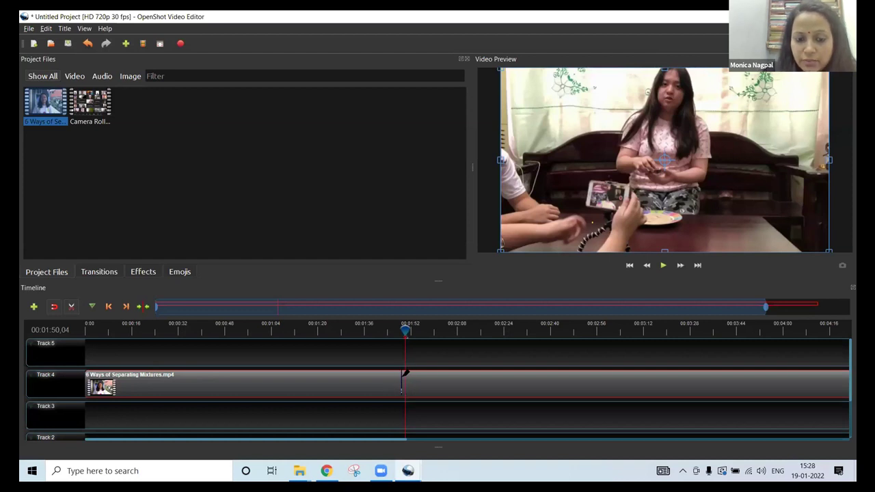
left_click(403, 374)
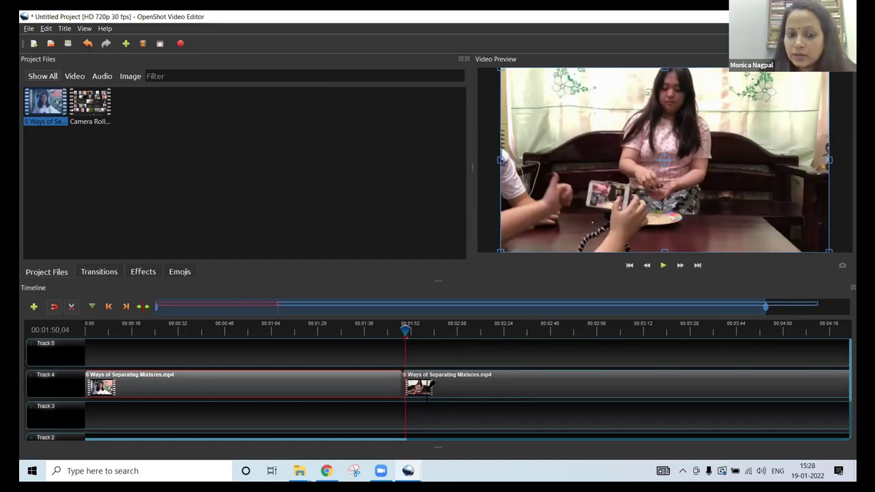
left_click(72, 307)
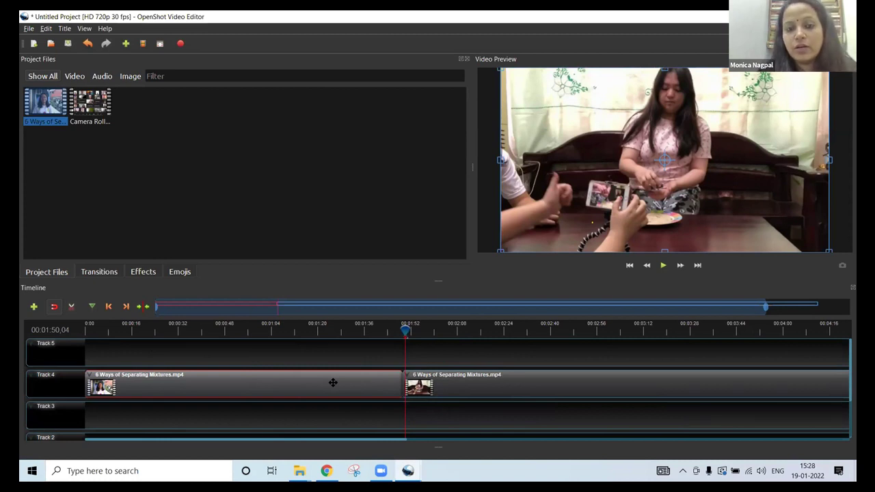
Delete the part of the clip before the cut on Track 4 and bring the playhead back near the timeline's start.
key("Delete")
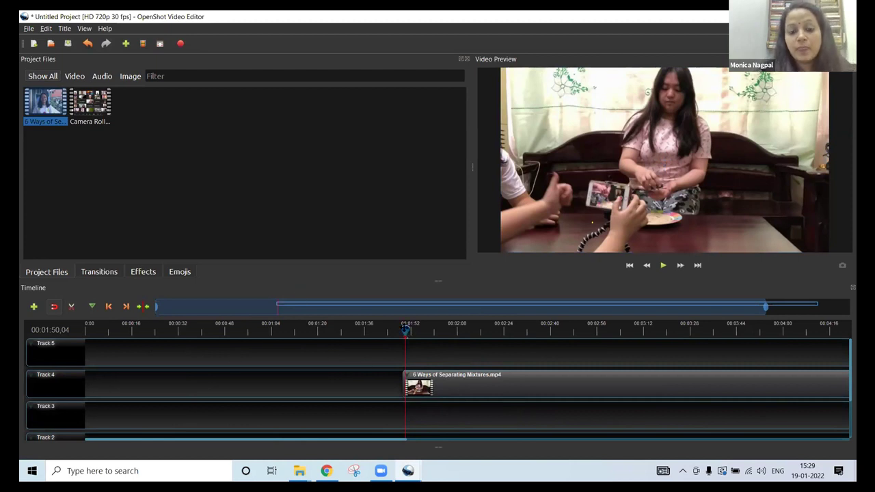
left_click_drag(406, 331, 325, 331)
left_click(95, 329)
left_click_drag(96, 330, 95, 329)
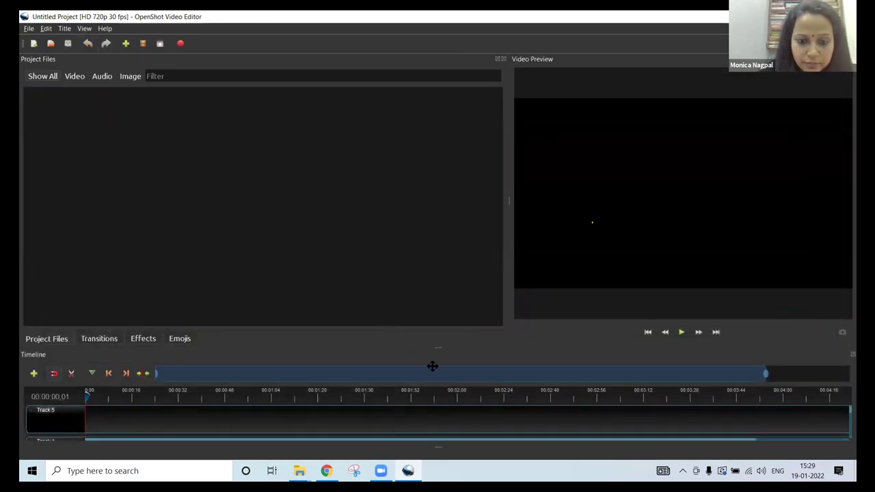
Enlarge the timeline area to show all five tracks and import Ref Video from the ICT folder into the empty project.
left_click_drag(439, 347, 438, 232)
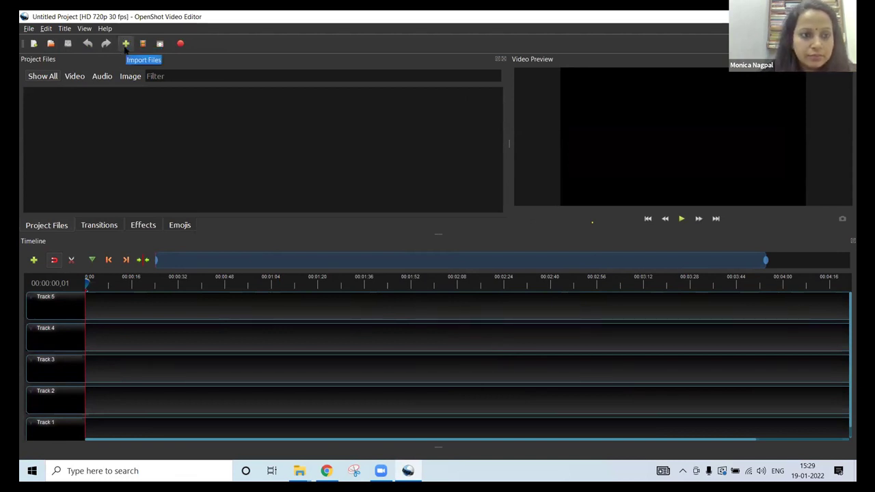
left_click(125, 44)
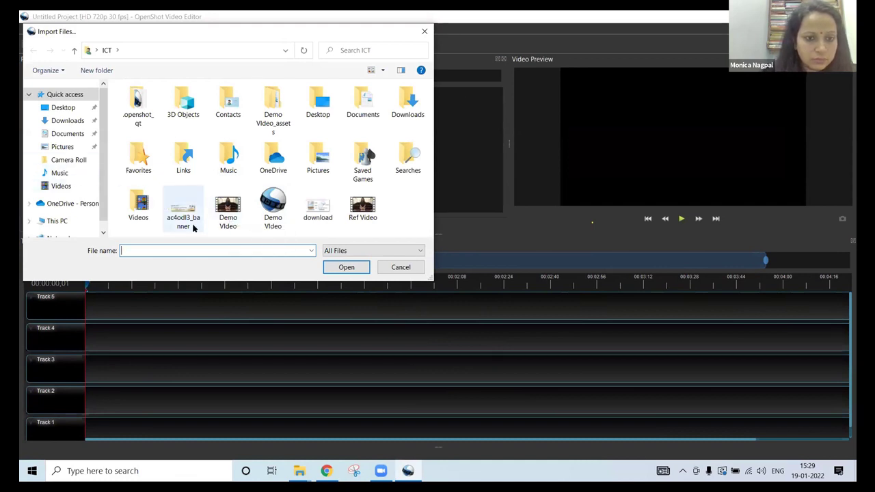
left_click(362, 207)
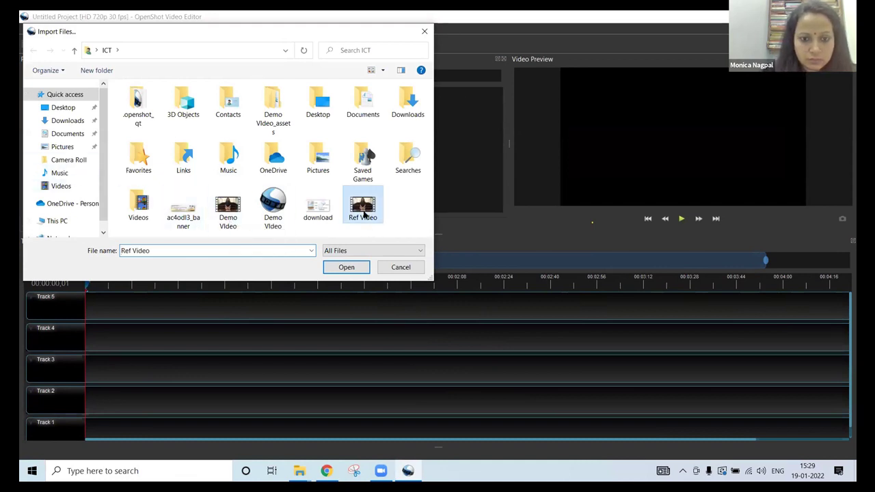
left_click(347, 268)
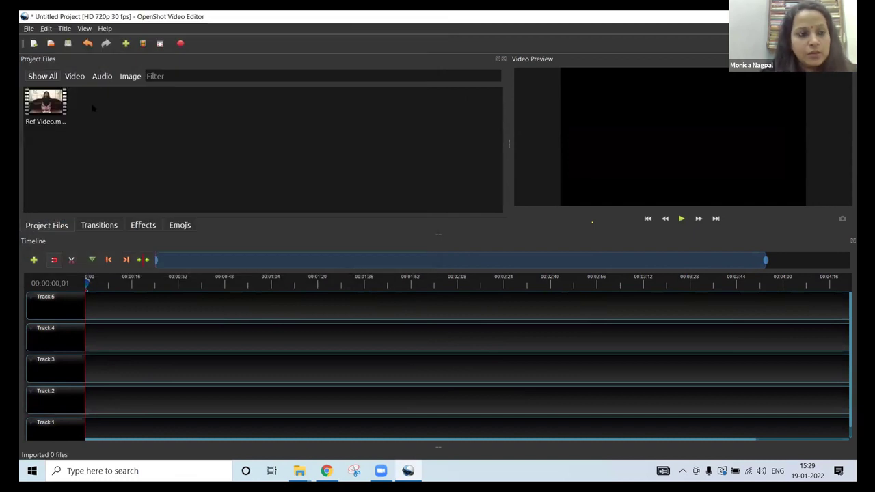
Import the download.jpg image from the ICT folder into the project.
left_click(126, 43)
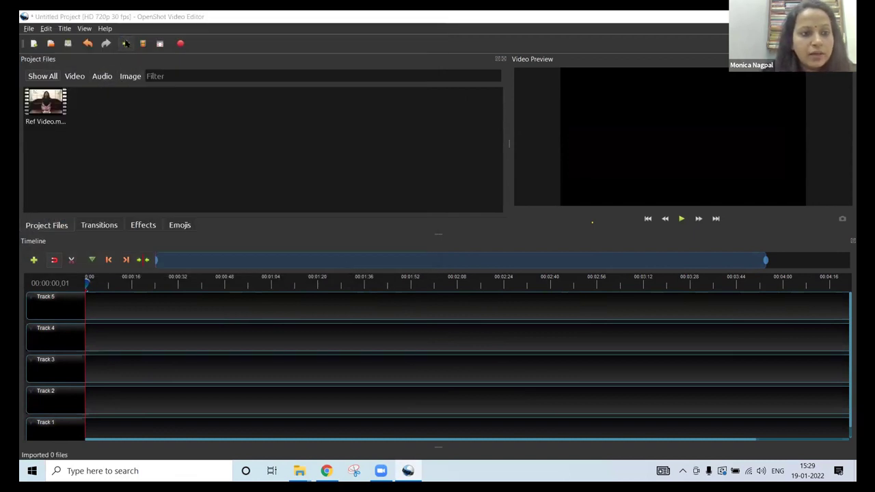
left_click(317, 206)
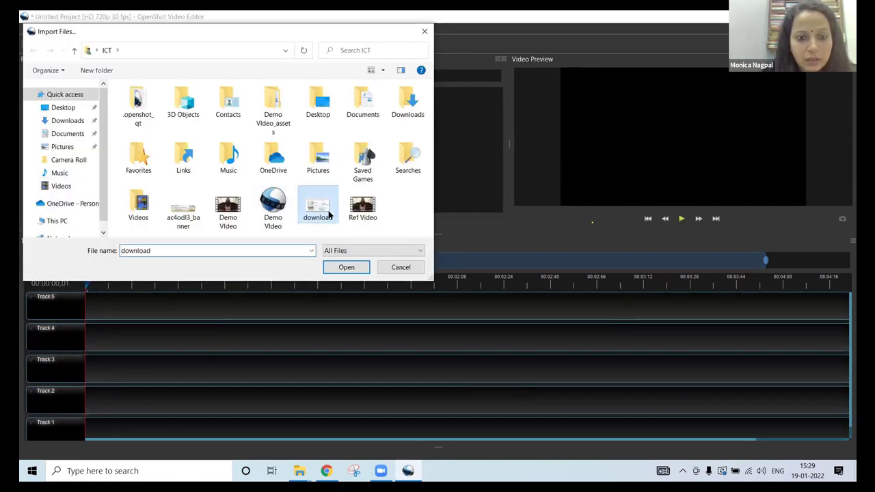
left_click(355, 267)
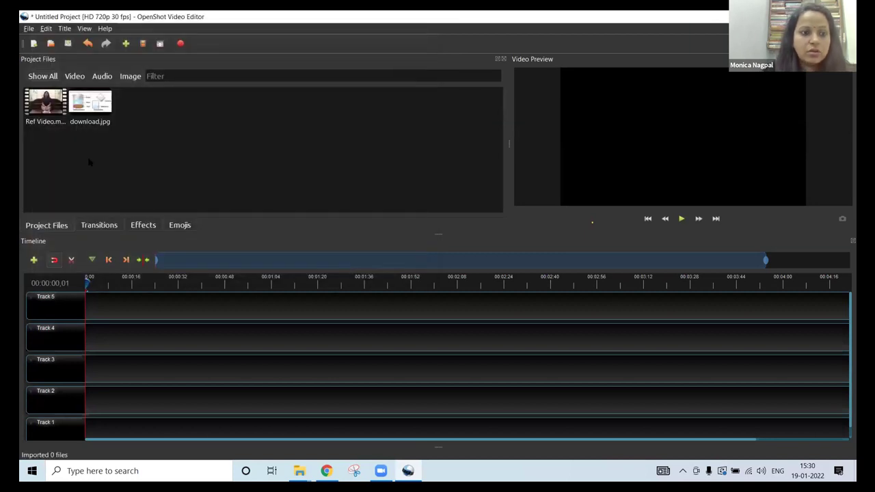
Place Ref Video at the start of Track 4, preview about 21 seconds of it, and return the playhead near the start.
mouse_move(45, 106)
left_mouse_down()
mouse_move(118, 260)
mouse_move(120, 335)
mouse_move(84, 321)
left_mouse_up()
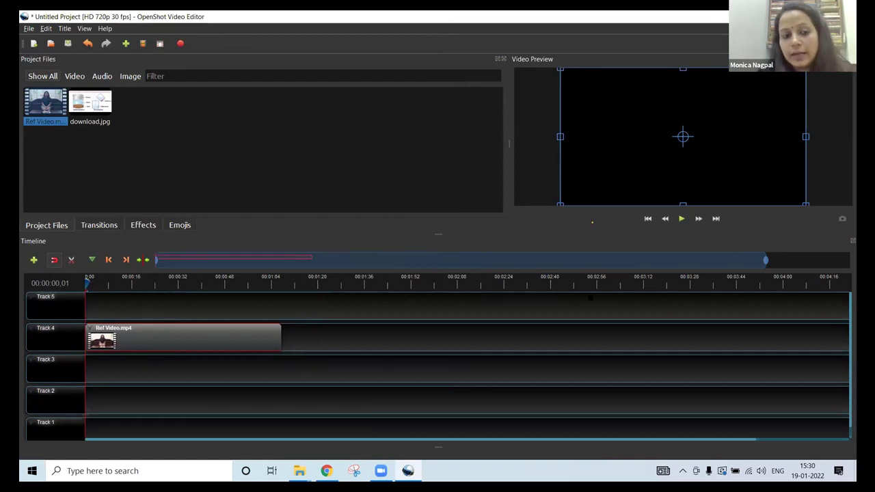
left_click(680, 218)
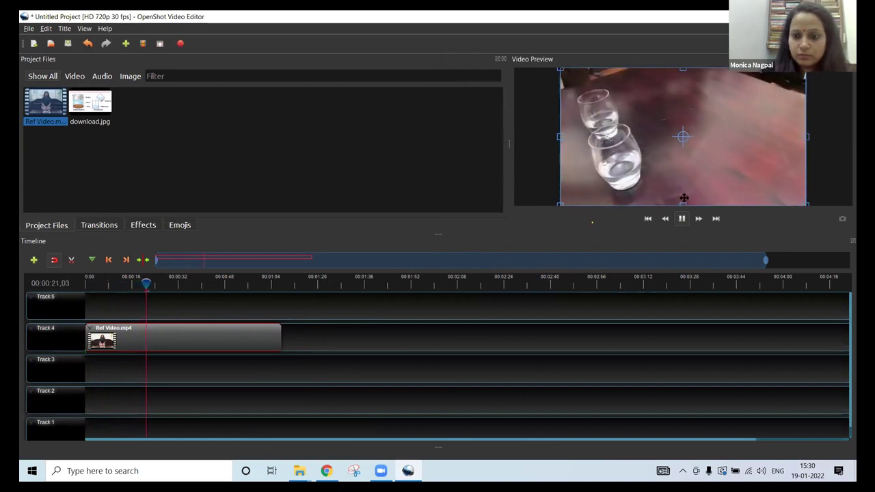
left_click(681, 219)
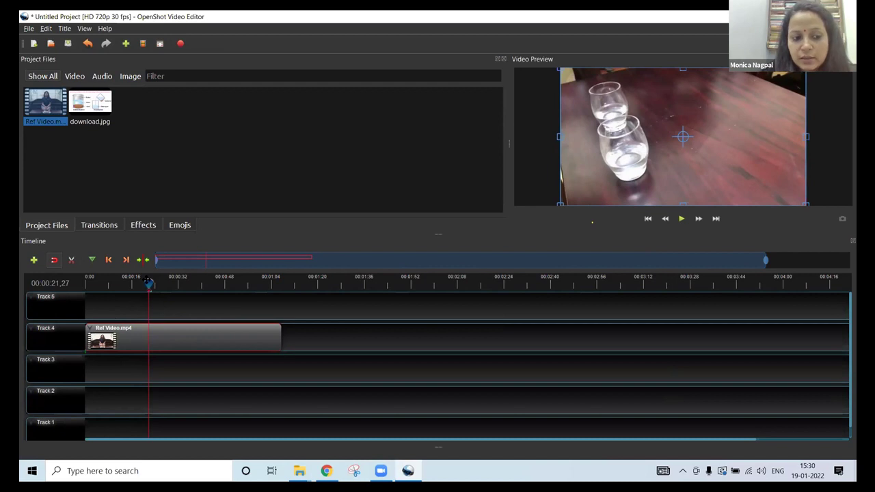
left_click_drag(148, 281, 89, 281)
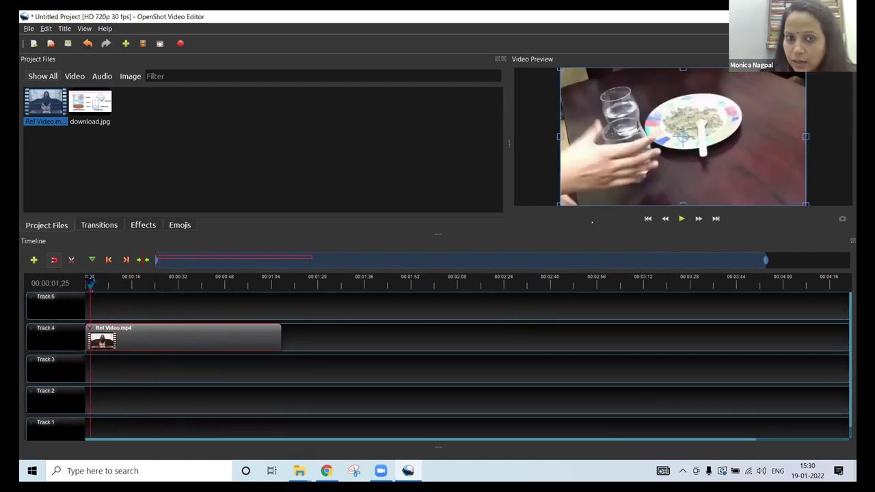
Split the Ref Video clip on Track 4 at about 26 seconds and at about 15 seconds with the Razor tool.
left_click(71, 261)
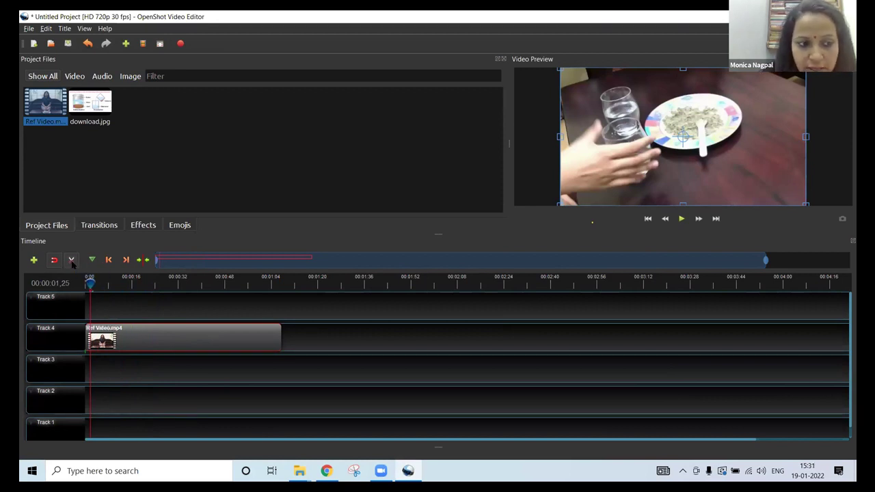
left_click(162, 331)
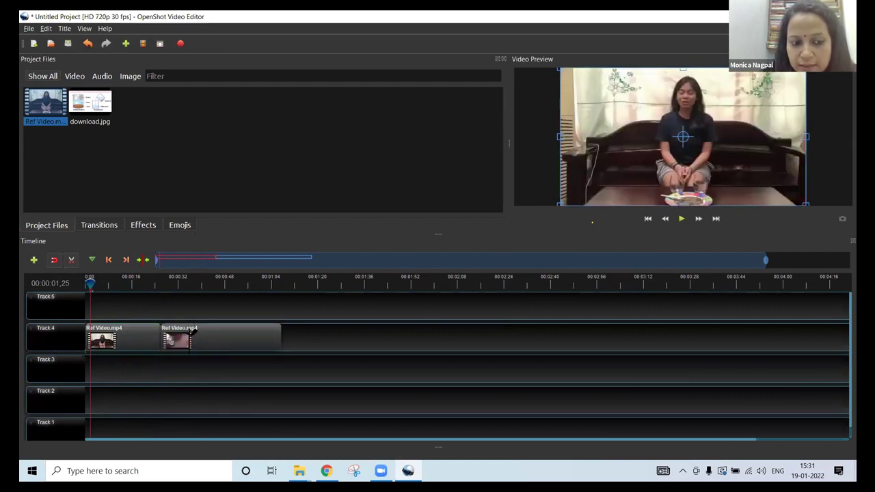
left_click(193, 327)
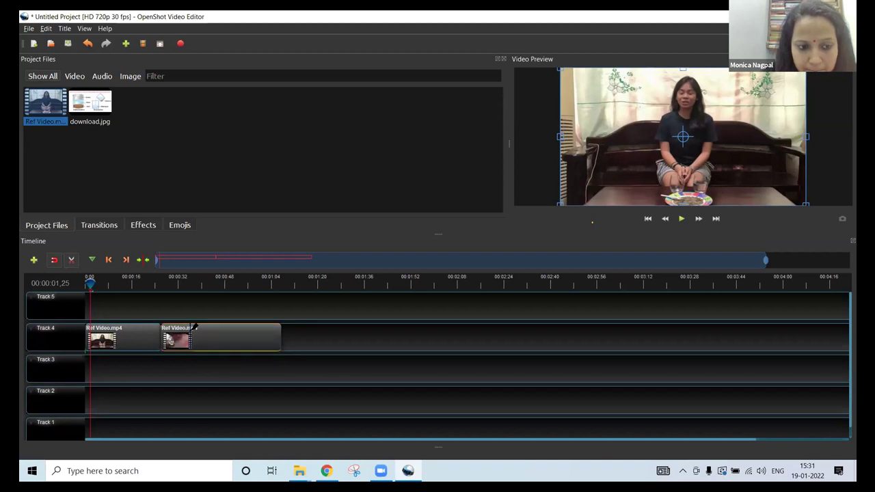
left_click(71, 260)
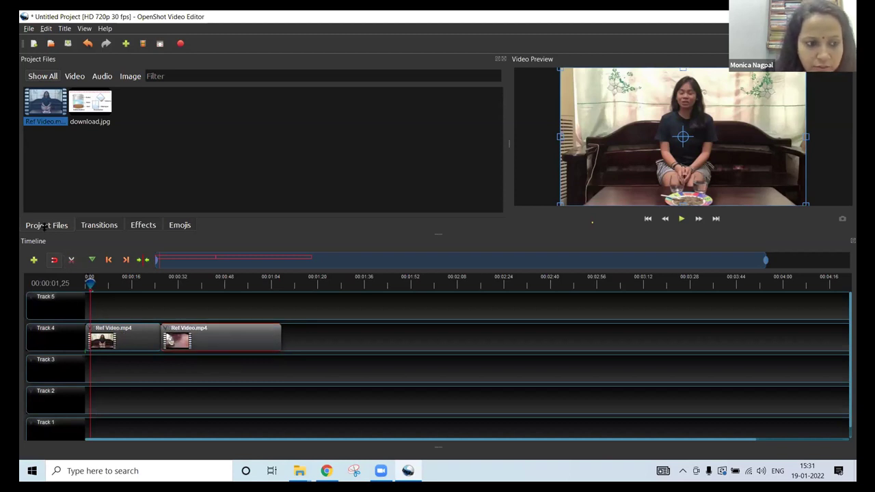
left_click(71, 260)
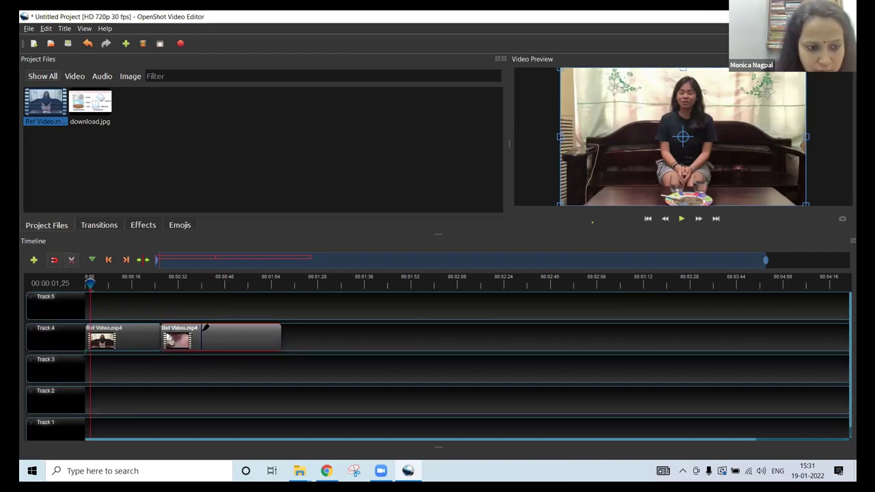
left_click(131, 331)
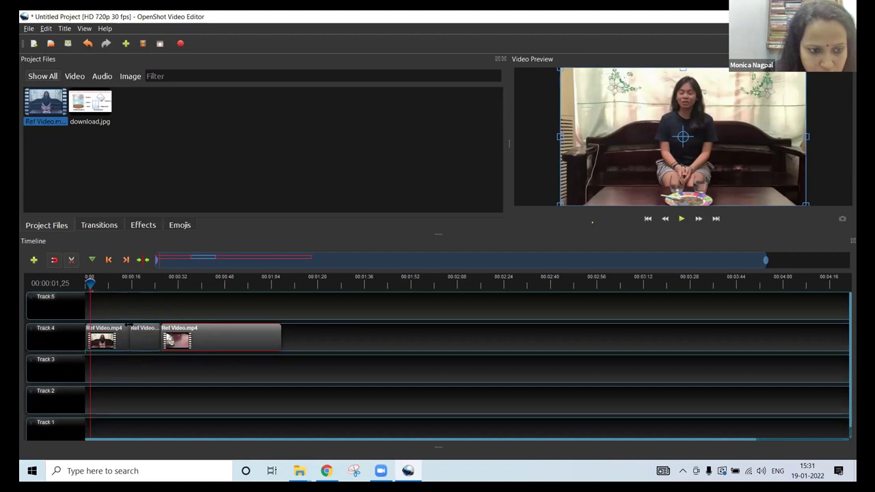
left_click(72, 260)
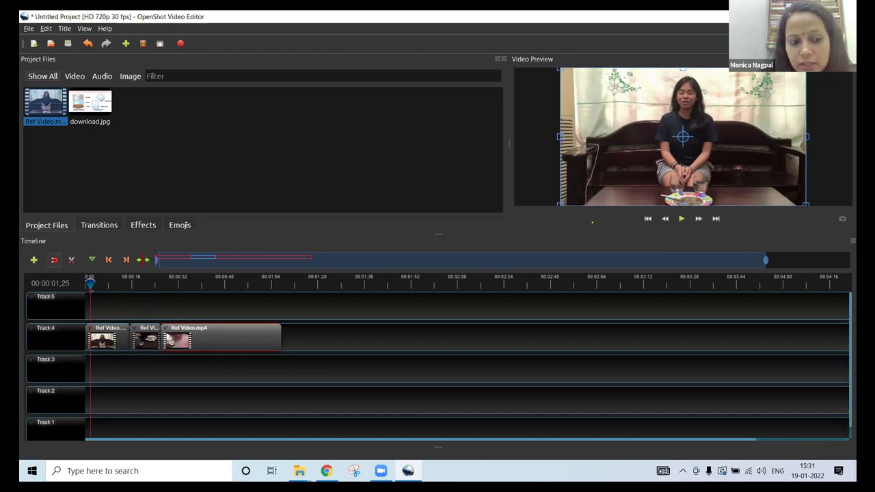
Delete the middle section of the Ref Video clip, and undo the deletion and both splits.
left_click(146, 336)
key("Delete")
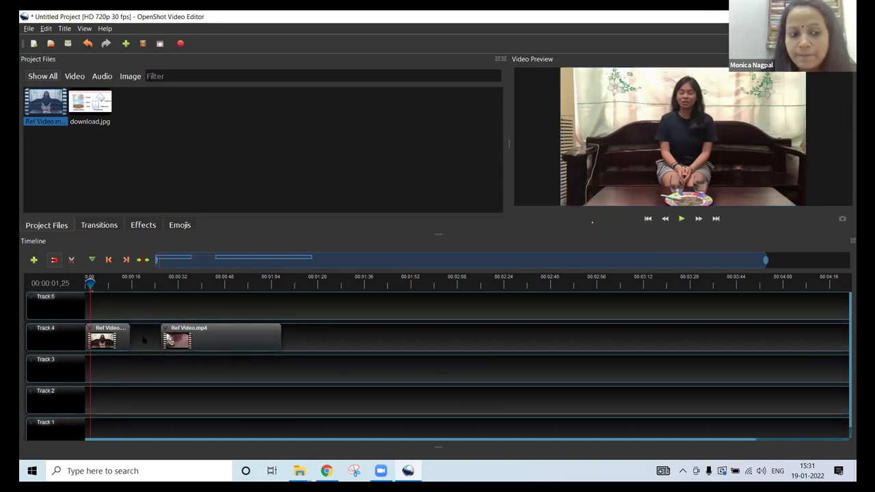
key("ctrl+z")
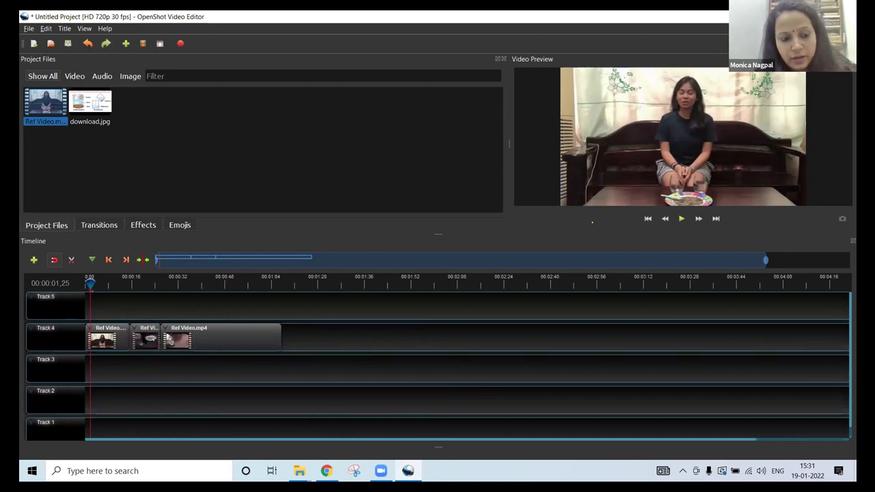
left_click_drag(130, 338, 160, 338)
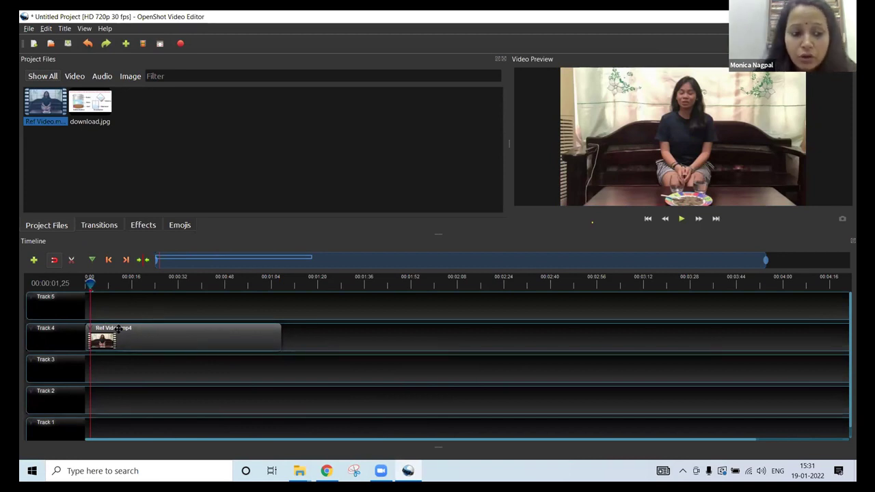
Move the Ref Video clip on Track 4 to start at about 4 seconds, and begin a new title from the Flames template.
left_click_drag(126, 329, 139, 329)
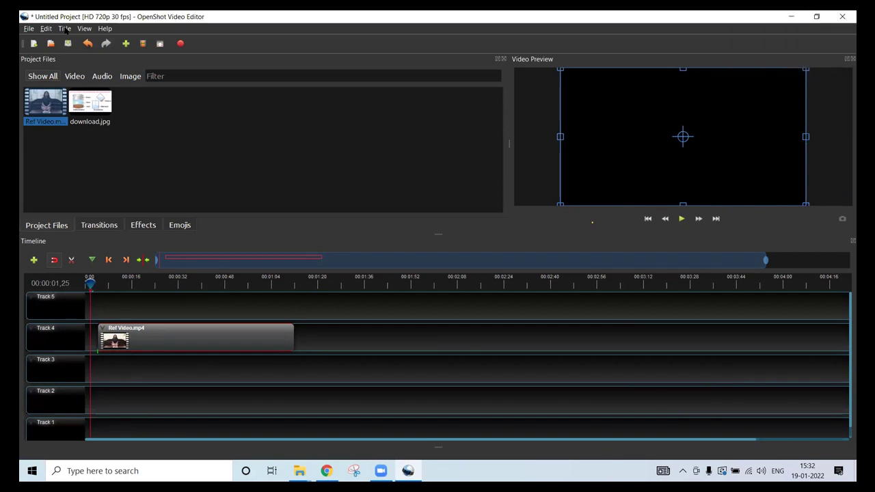
left_click(65, 29)
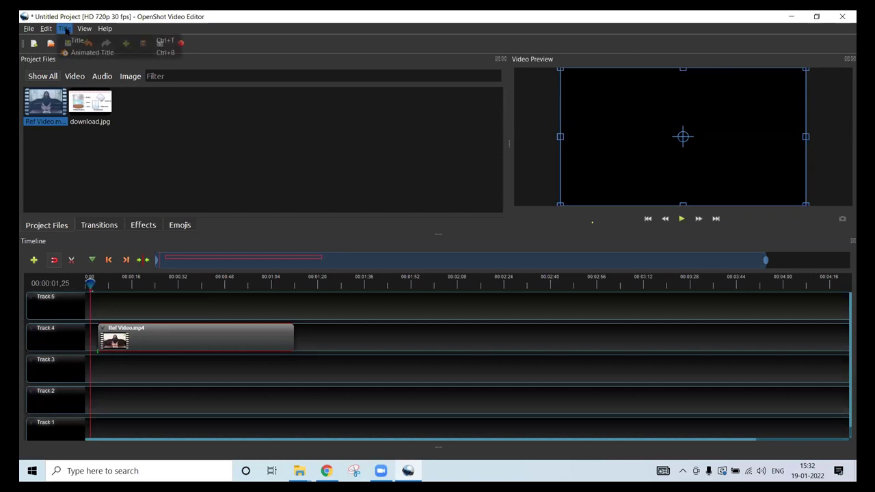
left_click(78, 41)
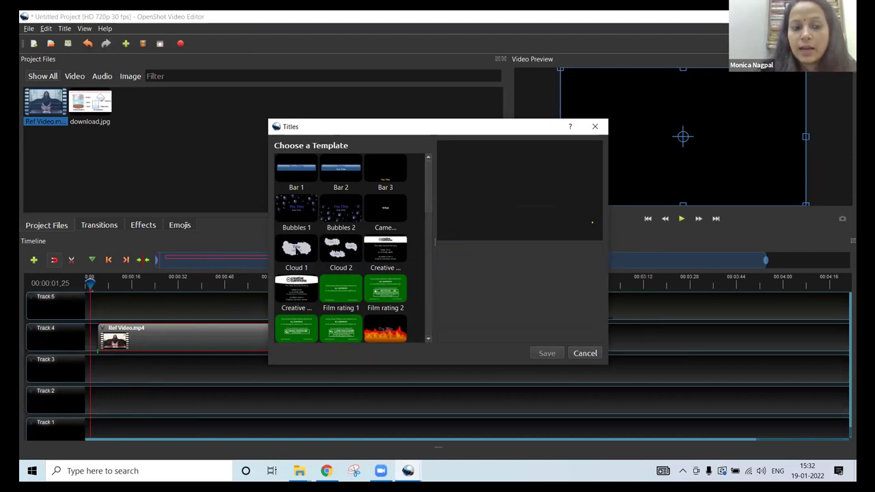
scroll(349, 258, "down", 2)
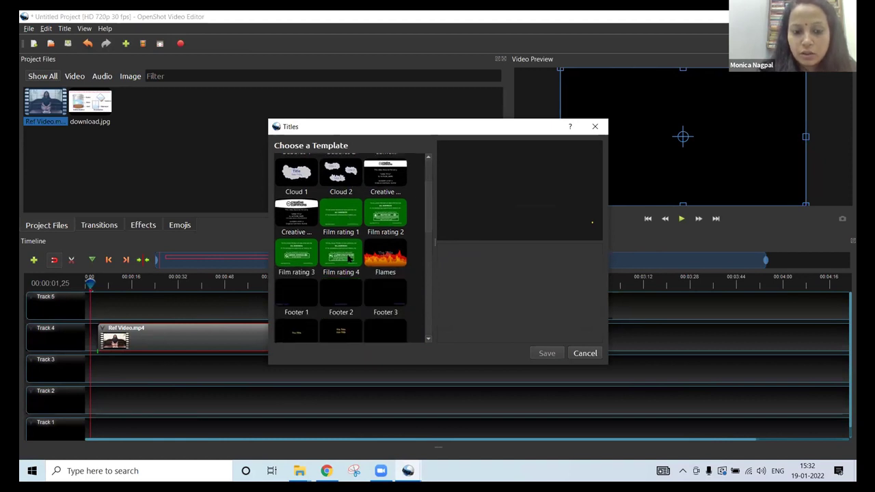
left_click(386, 256)
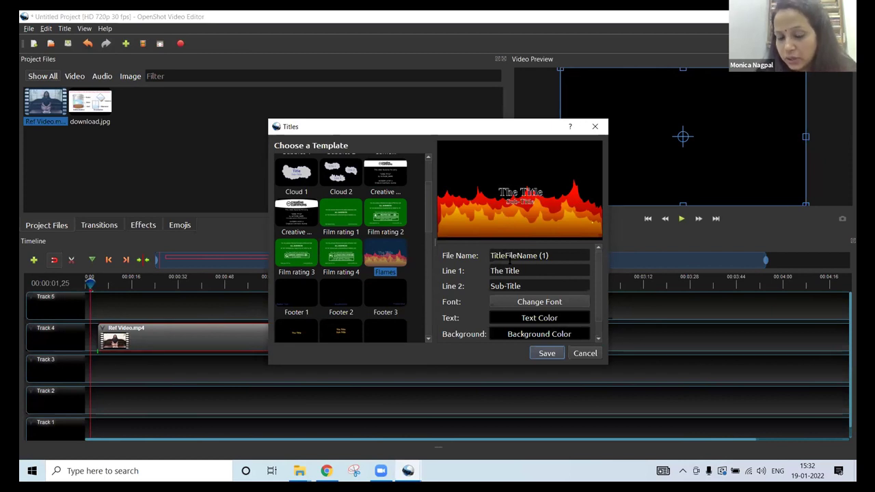
Set the first line of the Flames title to "Decantation".
triple_click(495, 270)
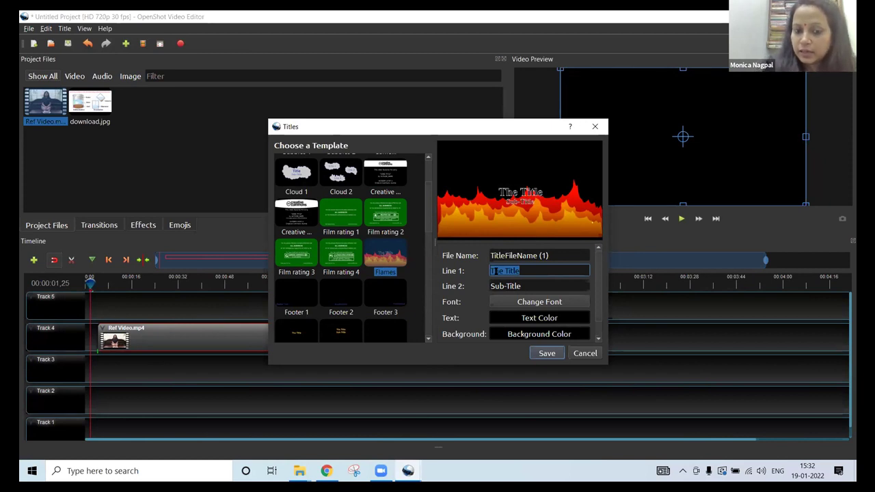
key("BackSpace")
type("De")
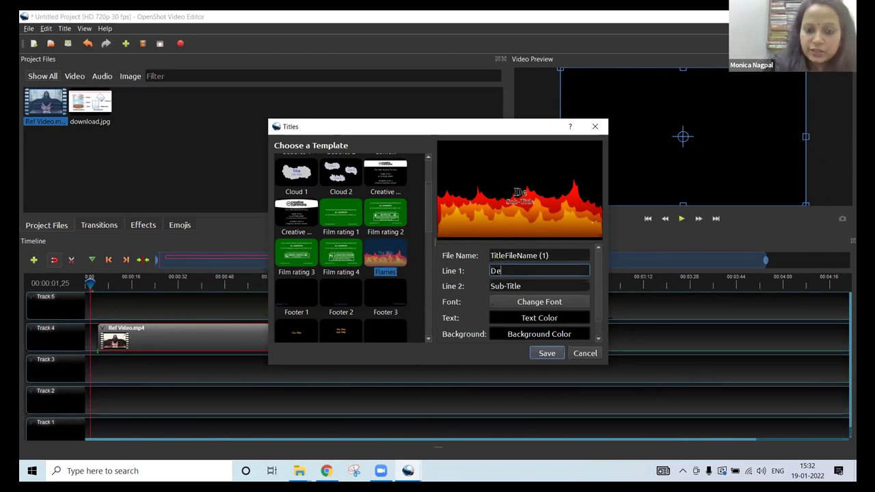
type("ca")
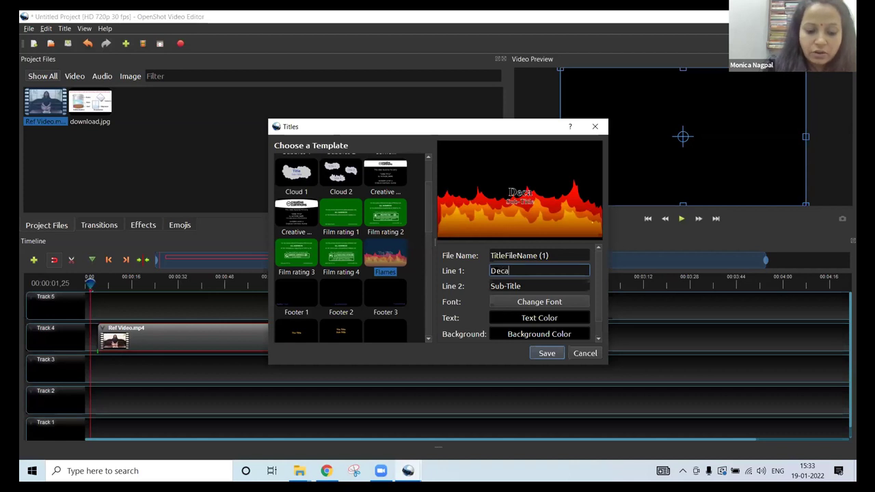
type("ntation")
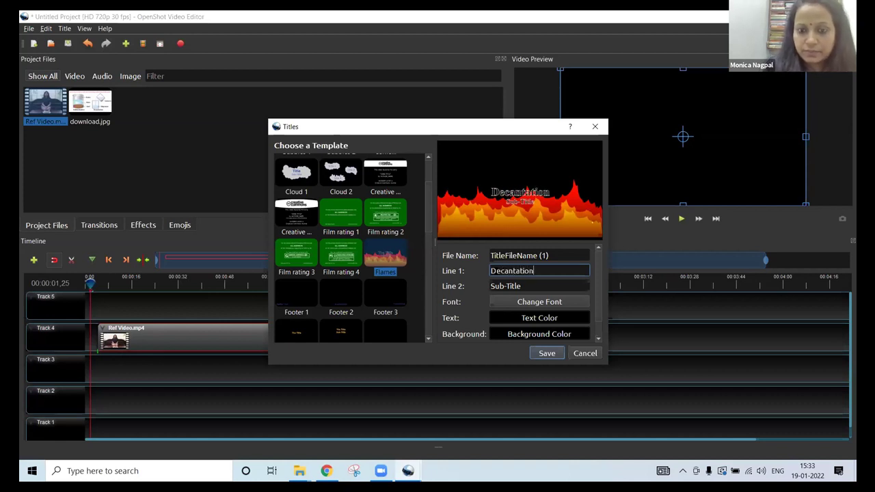
Replace the second line of the title with "Class 6".
double_click(517, 286)
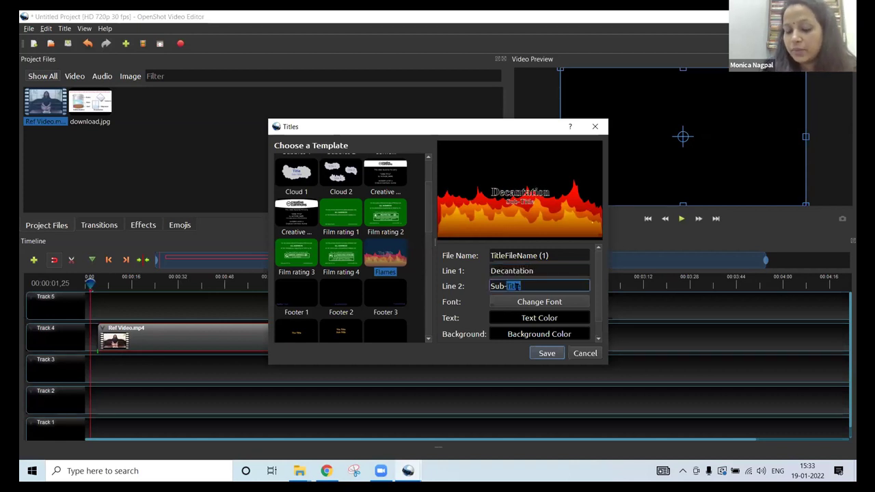
key("BackSpace")
key("BackSpace")
key("BackSpace")
key("BackSpace")
key("BackSpace")
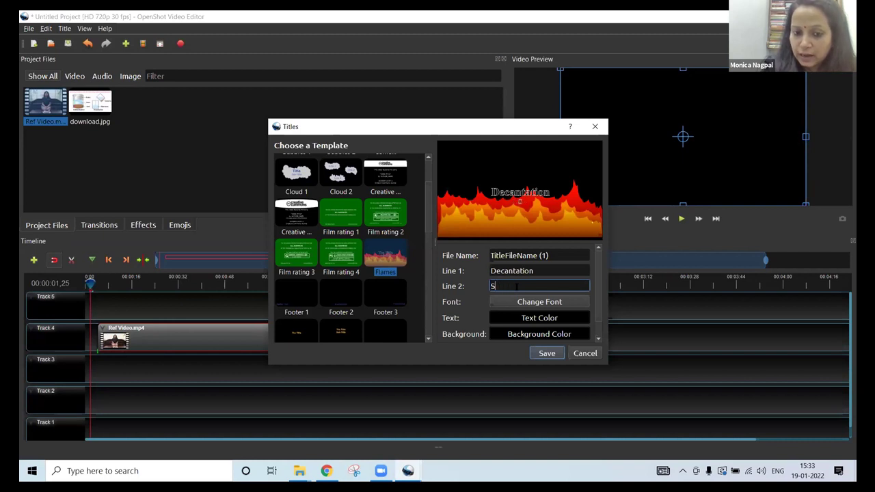
type("Class ")
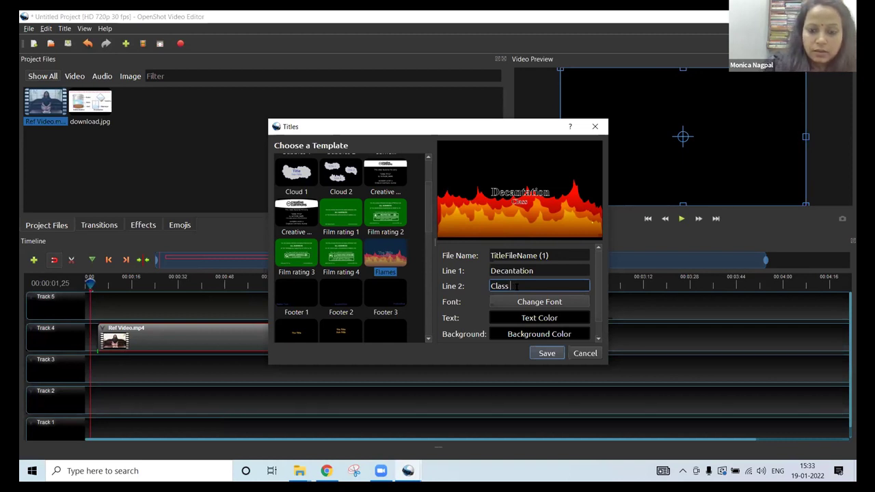
type("6")
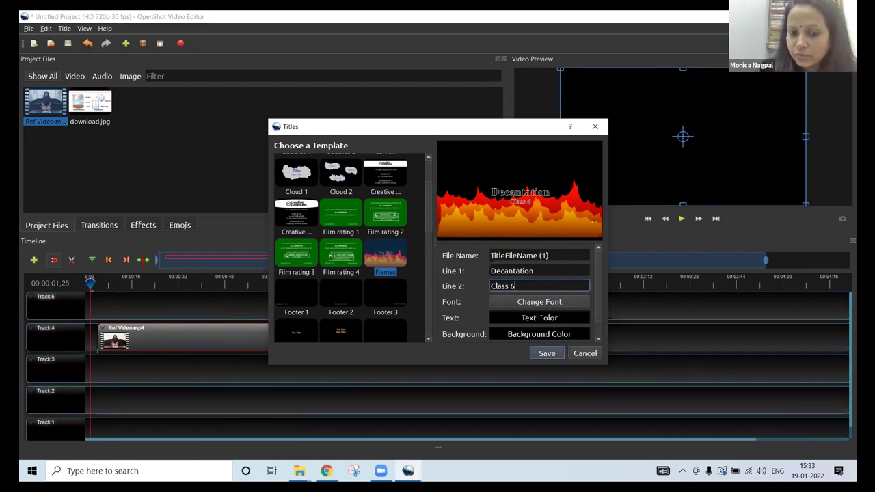
Set the title's text color to hue 173 and saturation 203, and save the title to the project.
left_click(540, 318)
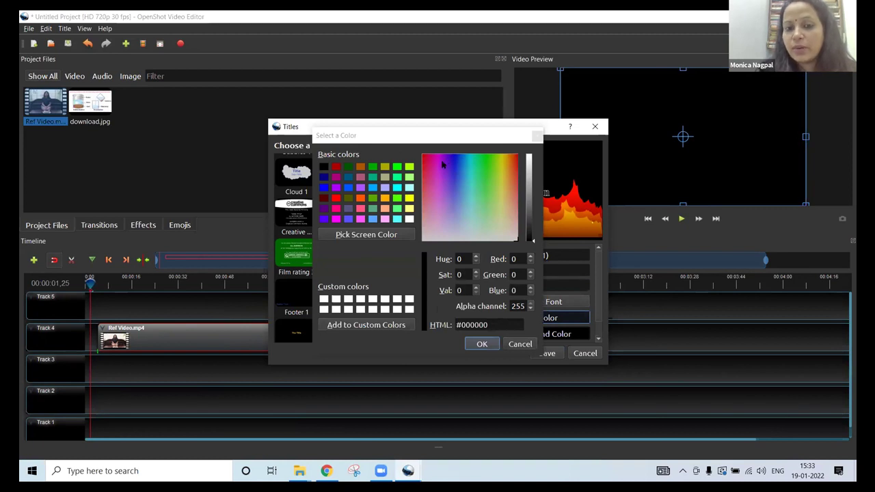
left_click(471, 171)
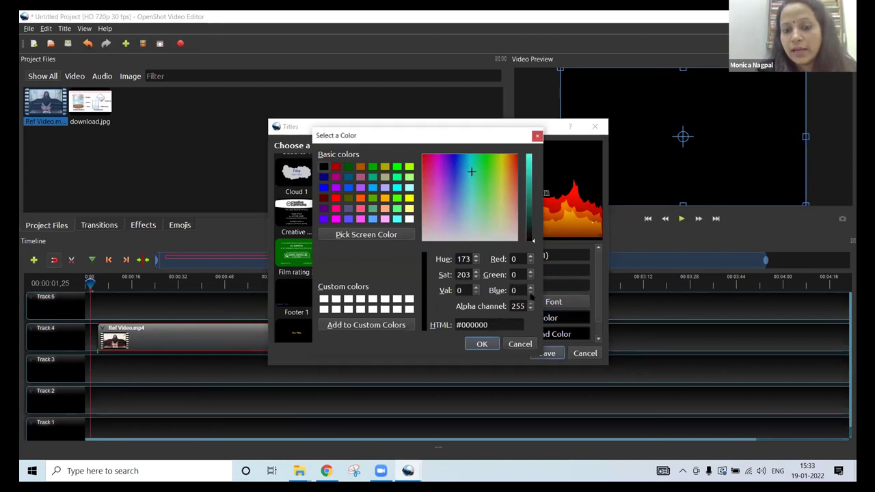
left_click(478, 344)
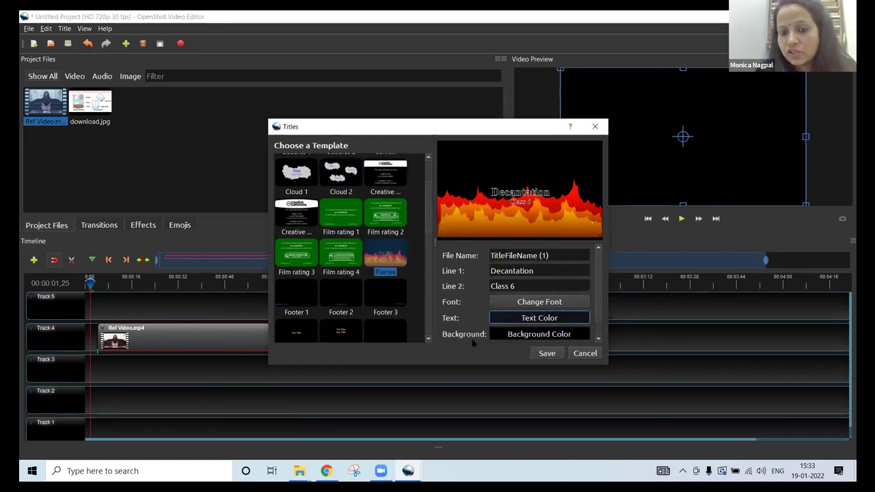
left_click(549, 354)
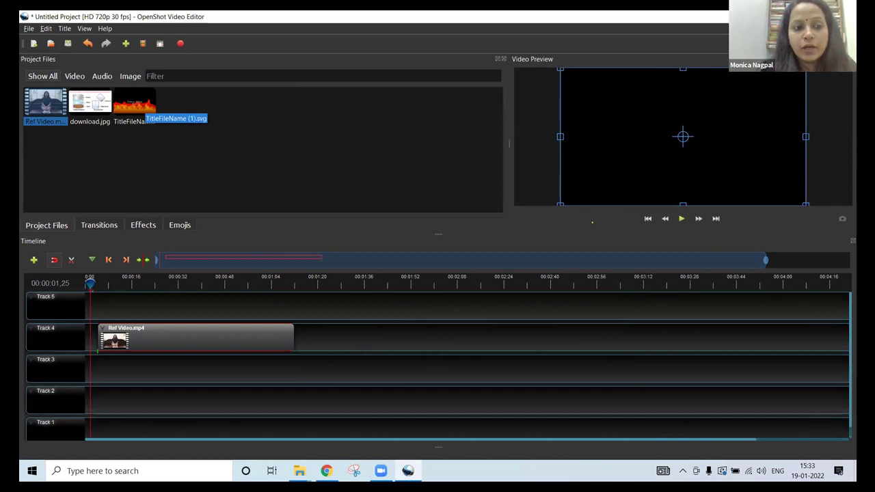
Place the Decantation title at the start of Track 4, with the Ref Video clip shifted to begin right after it.
left_click(134, 110)
left_click_drag(134, 109, 96, 300)
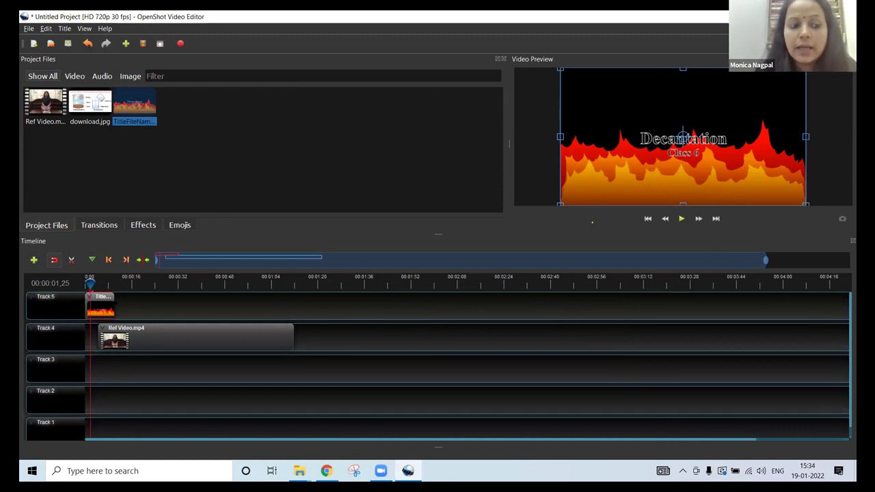
left_click_drag(126, 333, 146, 338)
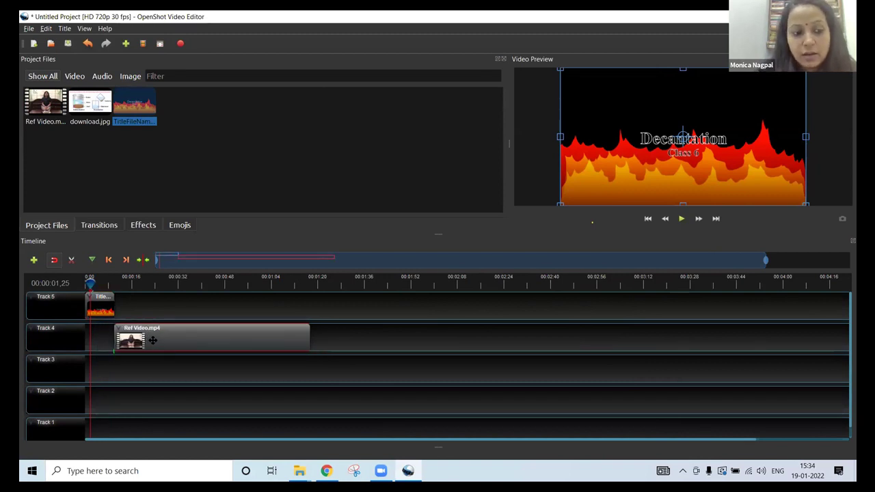
left_click_drag(101, 311, 132, 328)
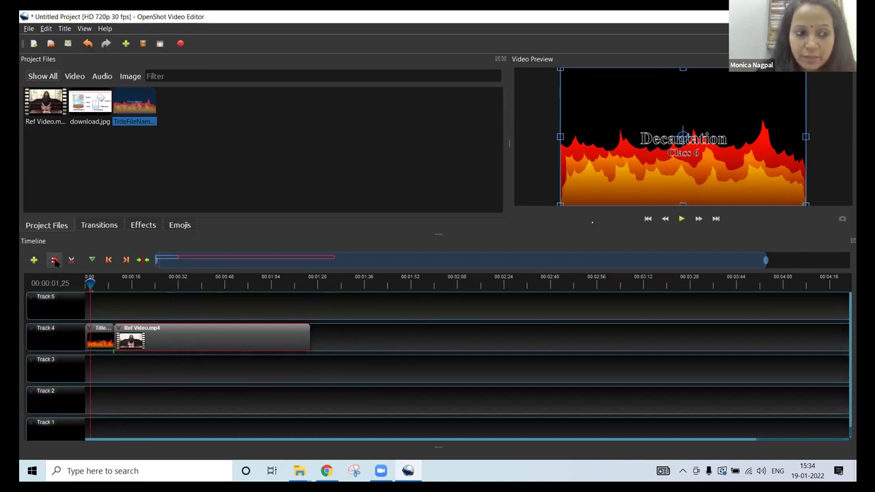
Turn off snapping, shift the Ref Video clip about 1 second away from the title, and preview the gap between them.
left_click_drag(147, 332, 151, 329)
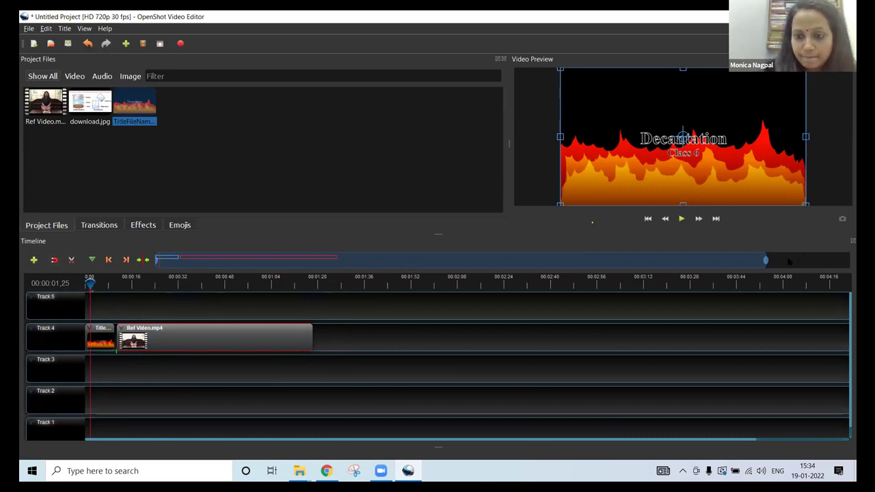
left_click_drag(764, 259, 672, 260)
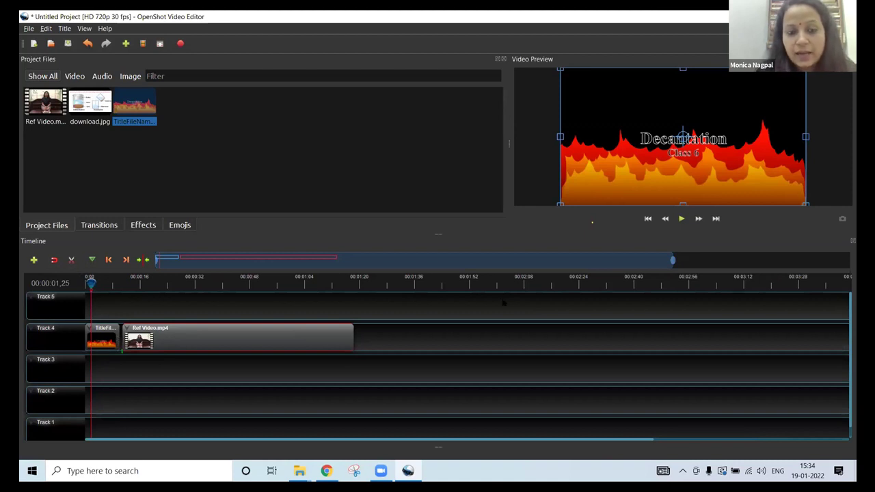
left_click(681, 219)
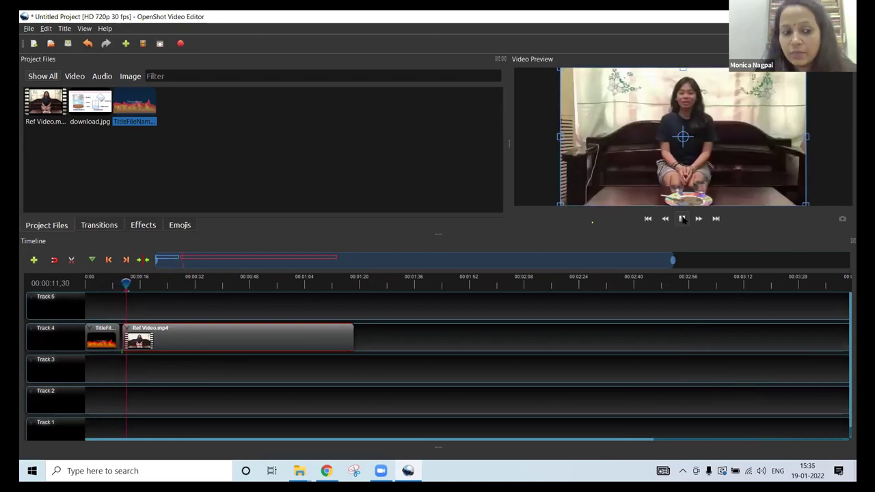
left_click(683, 219)
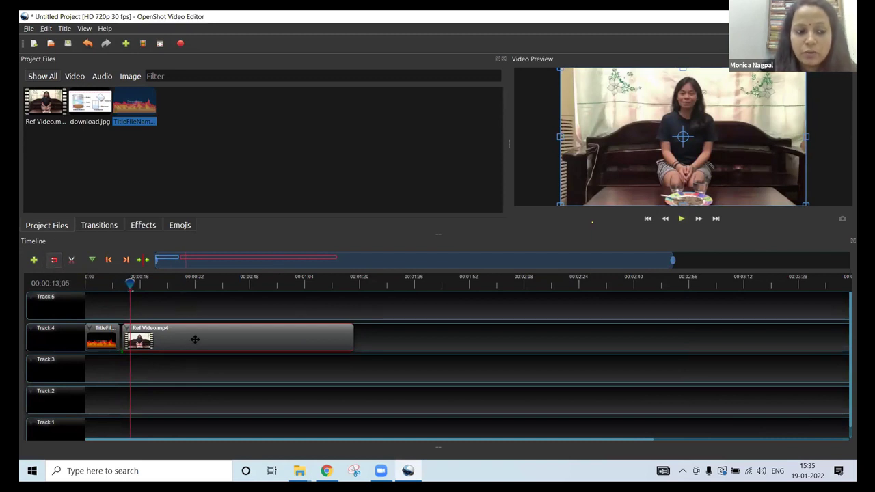
Snap the Ref Video clip back against the end of the title, and preview the join from about 9 to 13 seconds.
left_click_drag(194, 338, 191, 339)
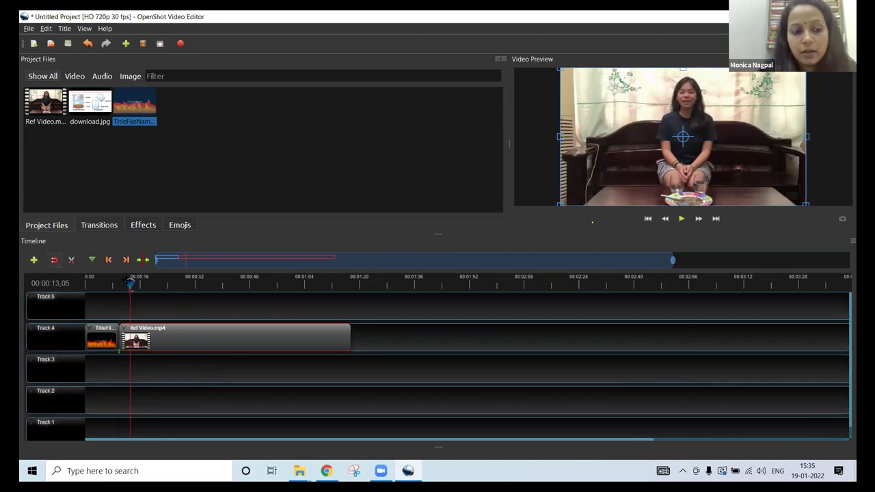
mouse_move(130, 282)
left_mouse_down()
mouse_move(88, 282)
mouse_move(139, 282)
mouse_move(117, 282)
left_mouse_up()
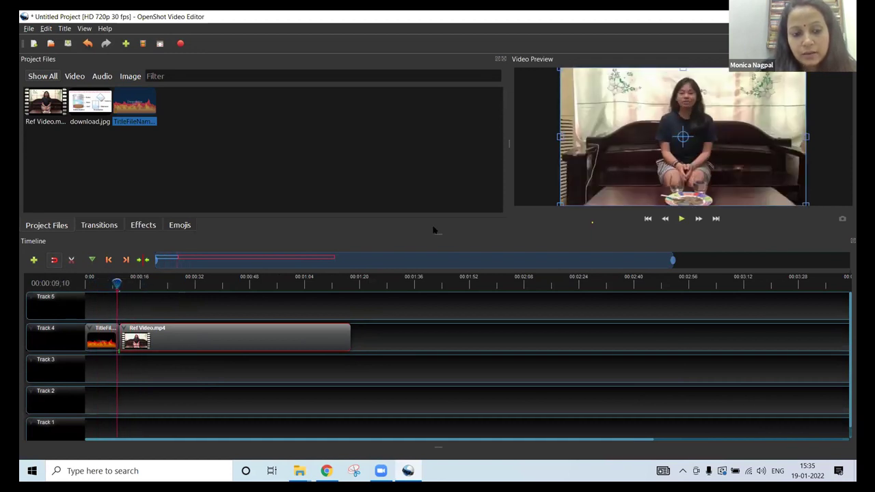
left_click(681, 218)
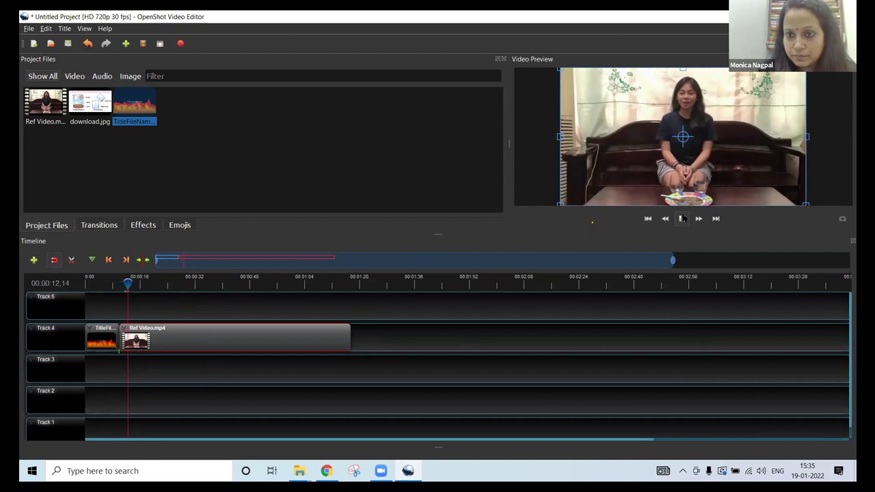
left_click(683, 219)
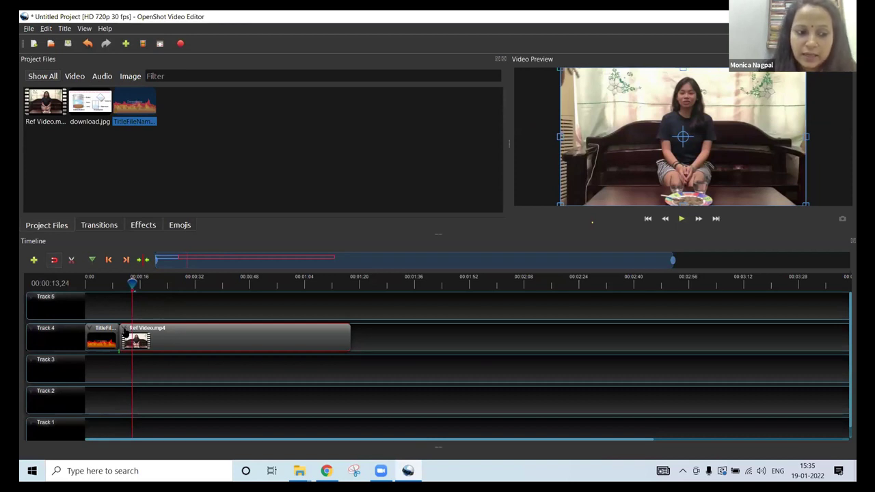
Cut the Ref Video clip at about 13 seconds with the Razor tool, and replace its front piece by moving the remainder against the title.
left_click(71, 259)
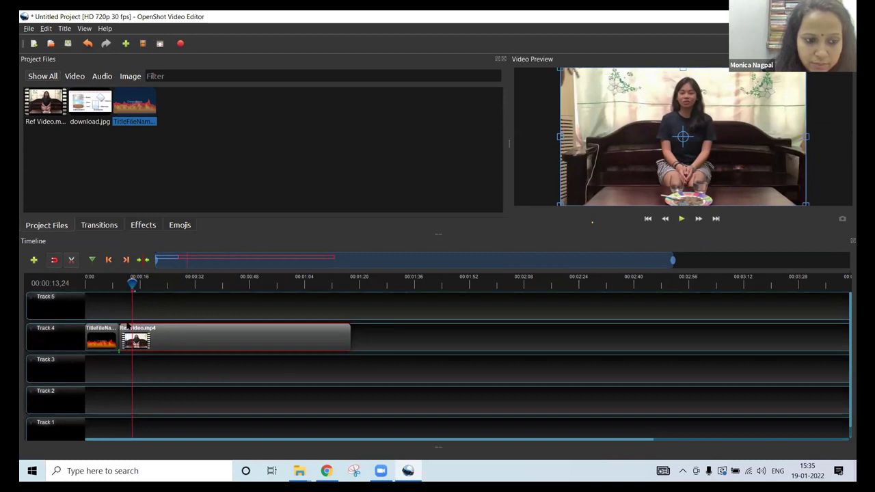
left_click(129, 328)
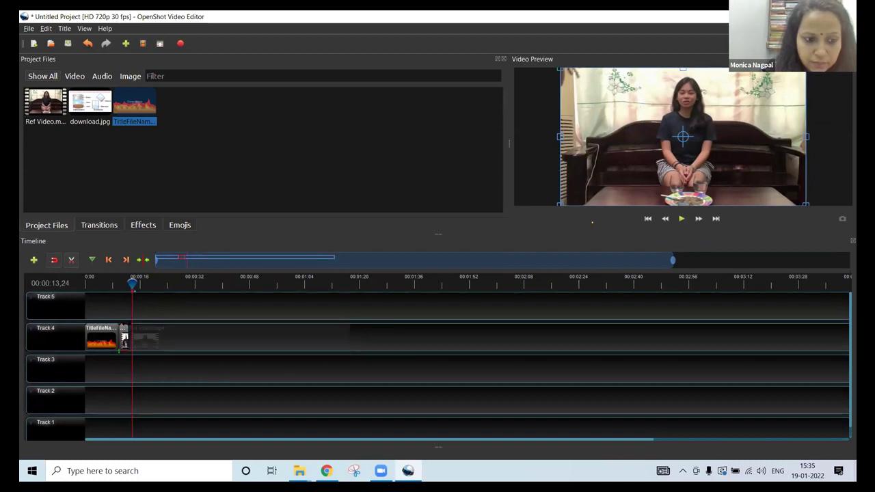
left_click(71, 261)
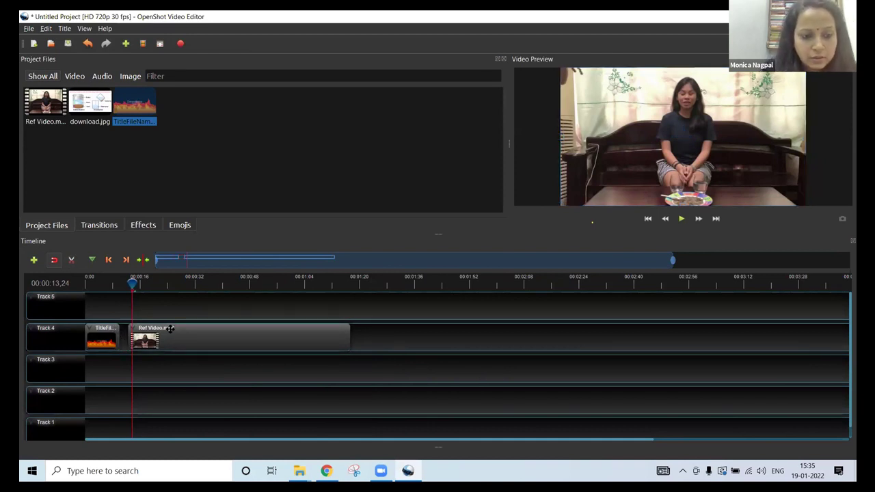
mouse_move(172, 328)
left_mouse_down()
mouse_move(153, 329)
mouse_move(164, 328)
left_mouse_up()
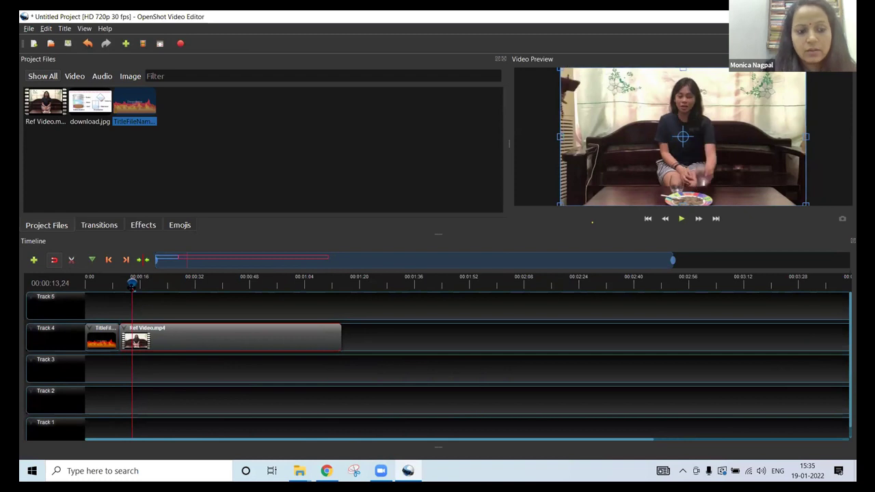
Preview the transition from the title to the trimmed Ref Video clip, from about 4 to 12 seconds.
left_click_drag(132, 283, 101, 283)
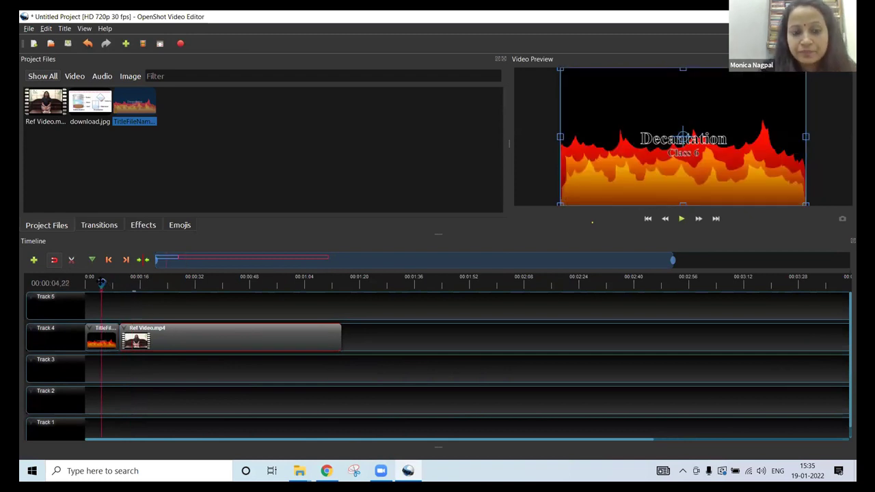
left_click(680, 217)
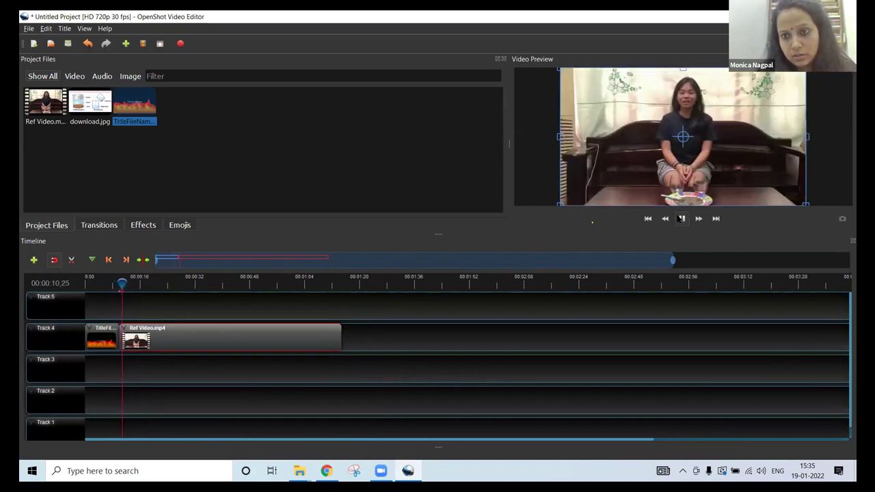
left_click(681, 219)
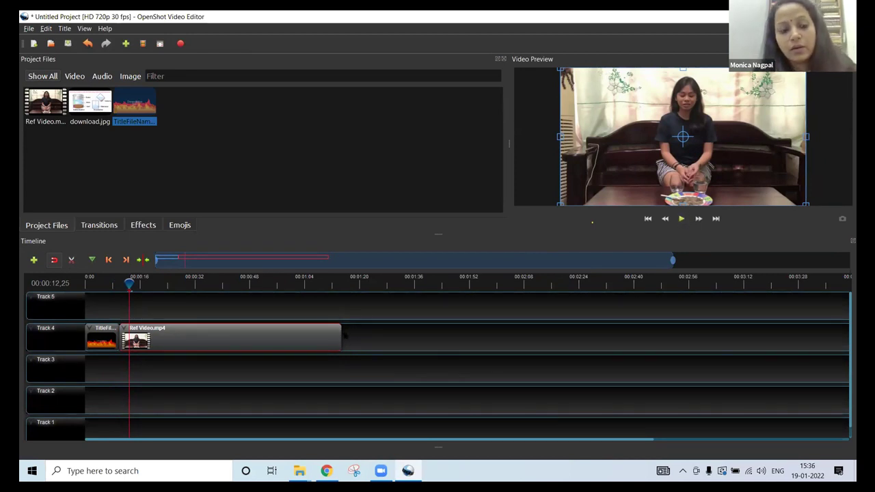
Preview the trimmed Ref Video clip from about 12 seconds to about 1:11.
left_click(345, 333)
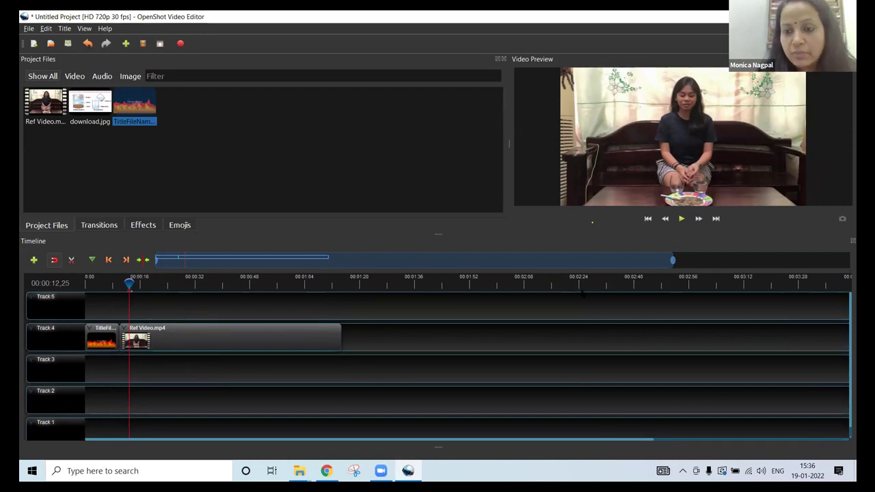
left_click(681, 220)
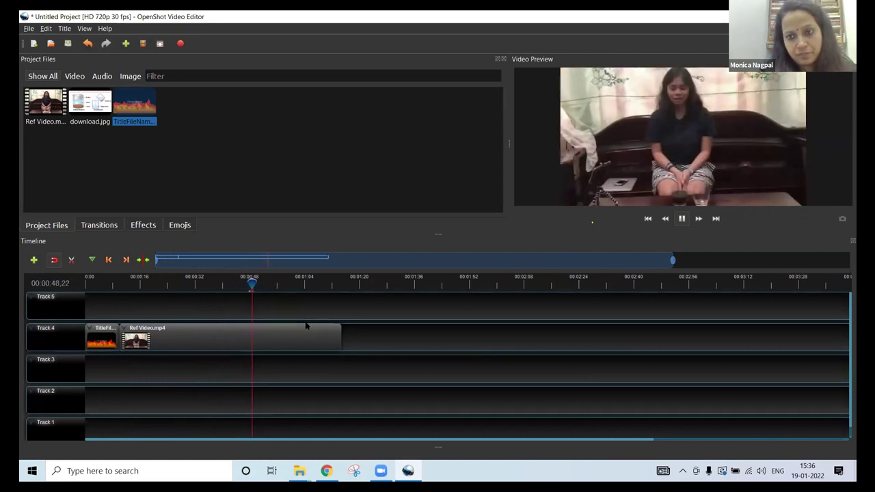
left_click(681, 219)
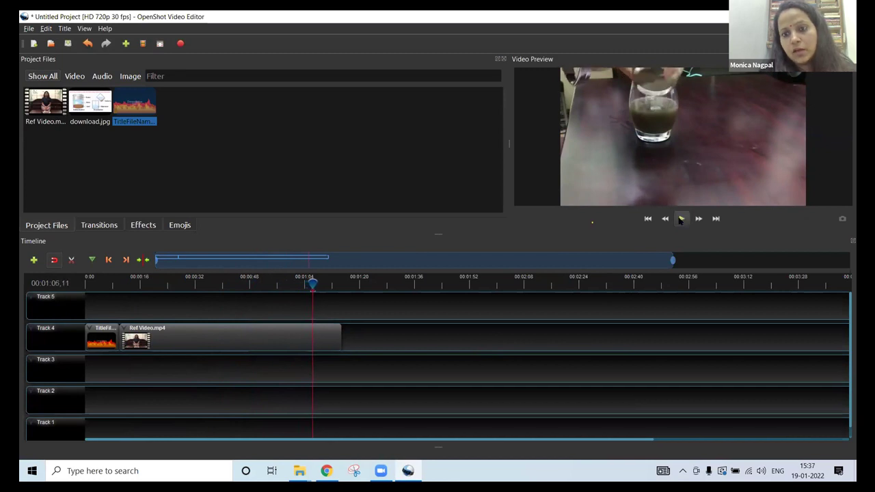
left_click(681, 219)
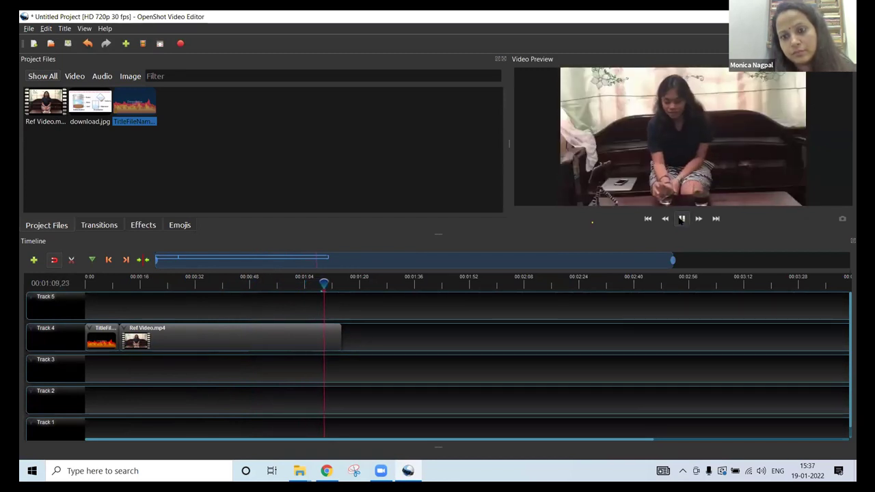
left_click(681, 218)
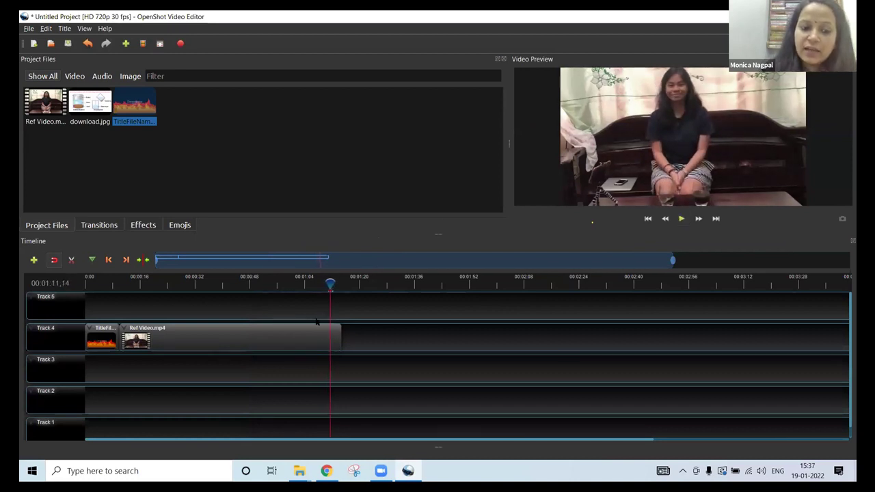
Cut the Ref Video clip at about 1:11 with the Razor tool, and delete the surplus last piece, keeping the short end piece.
left_click(71, 259)
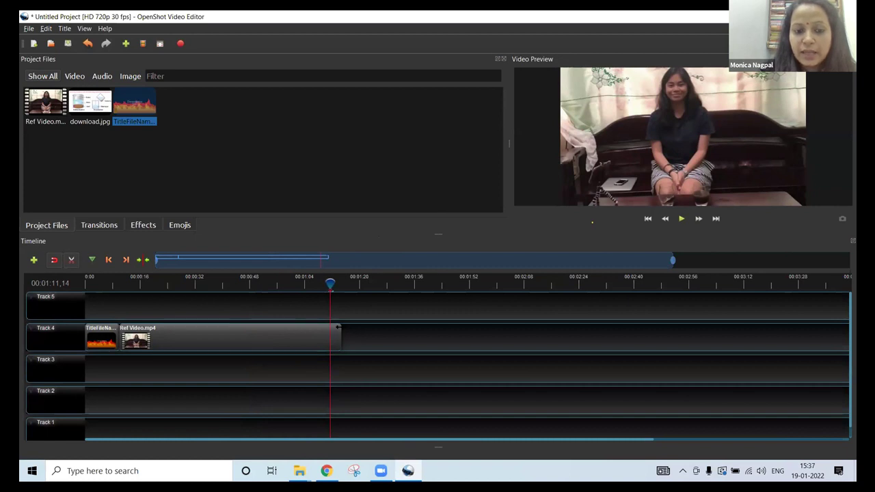
left_click(334, 332)
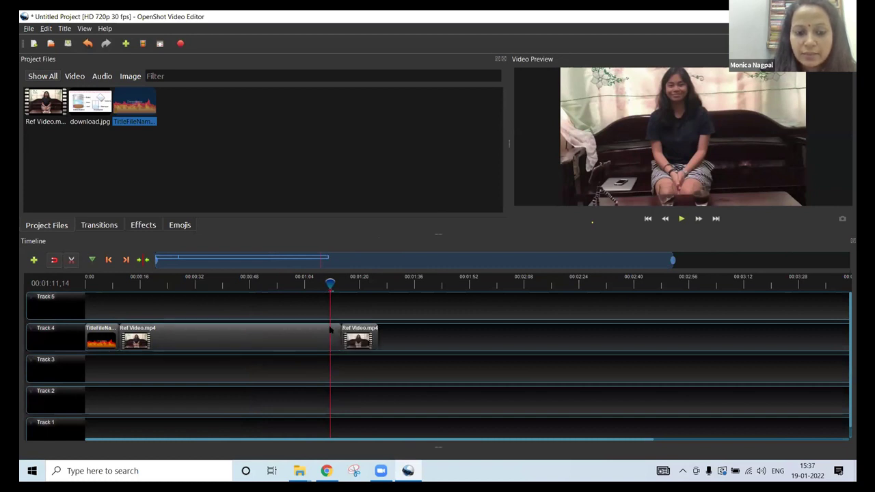
left_click_drag(335, 330, 329, 327)
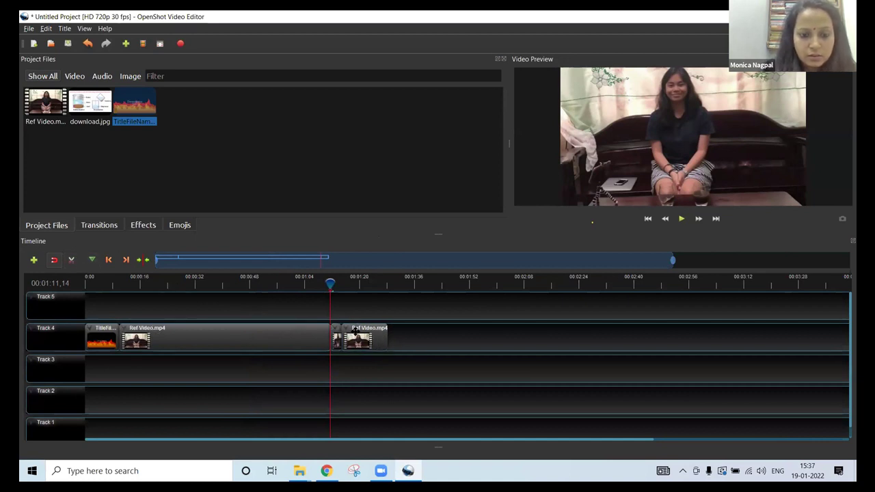
left_click(355, 332)
key("Delete")
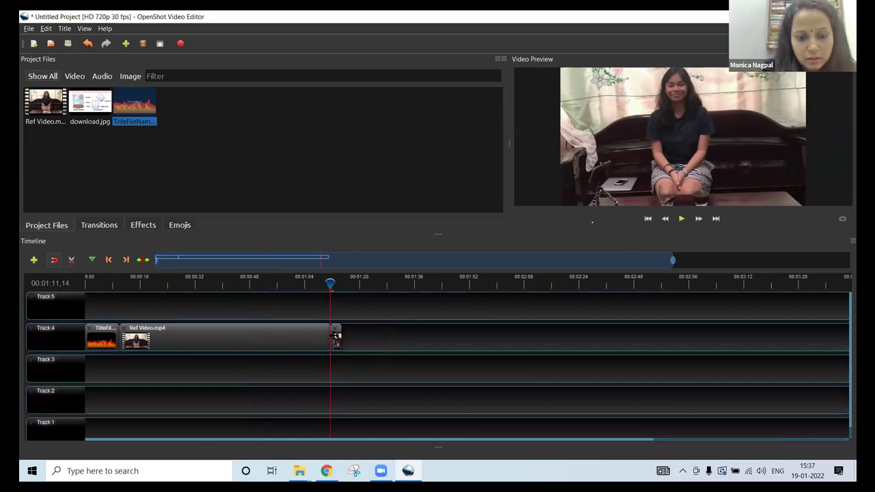
Insert download.jpg on Track 4 between the main Ref Video clip and its short end piece, with all three pieces adjoining.
left_click_drag(335, 337, 369, 337)
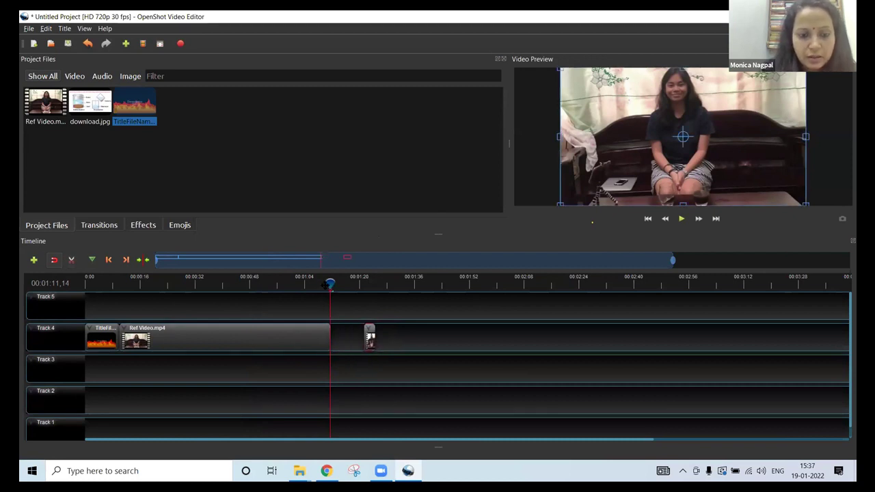
left_click_drag(330, 283, 304, 283)
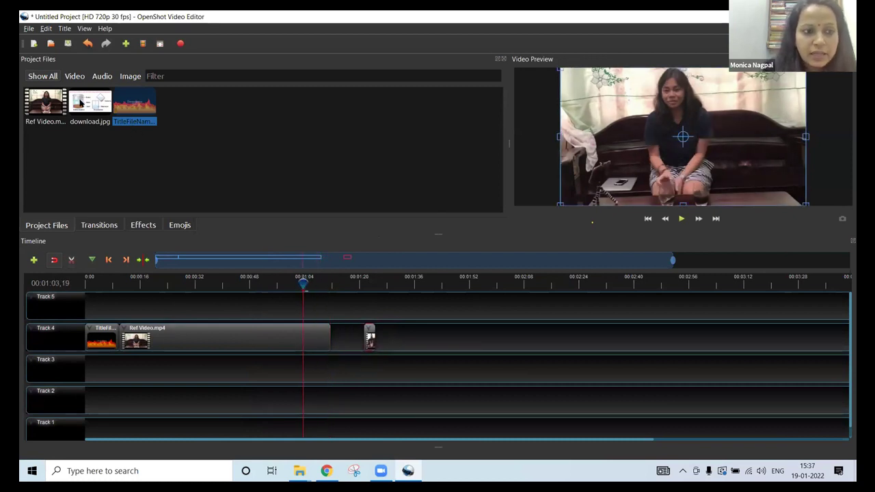
left_click_drag(80, 101, 359, 304)
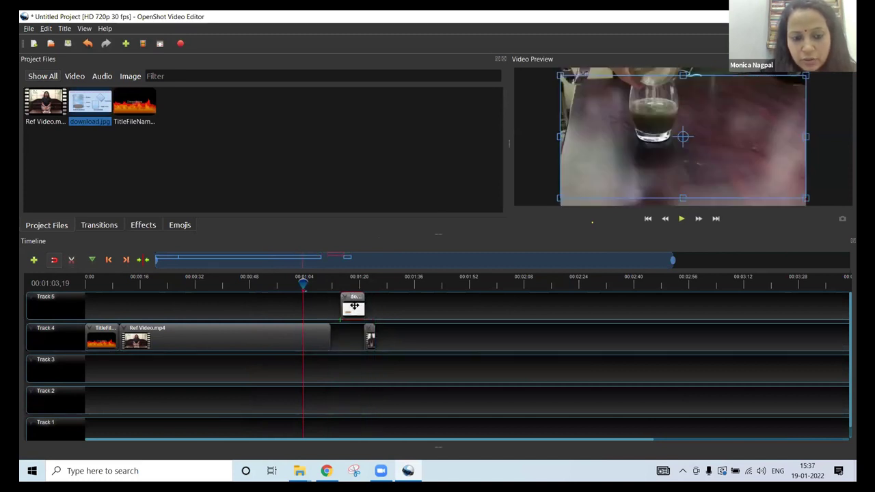
left_click_drag(354, 304, 361, 333)
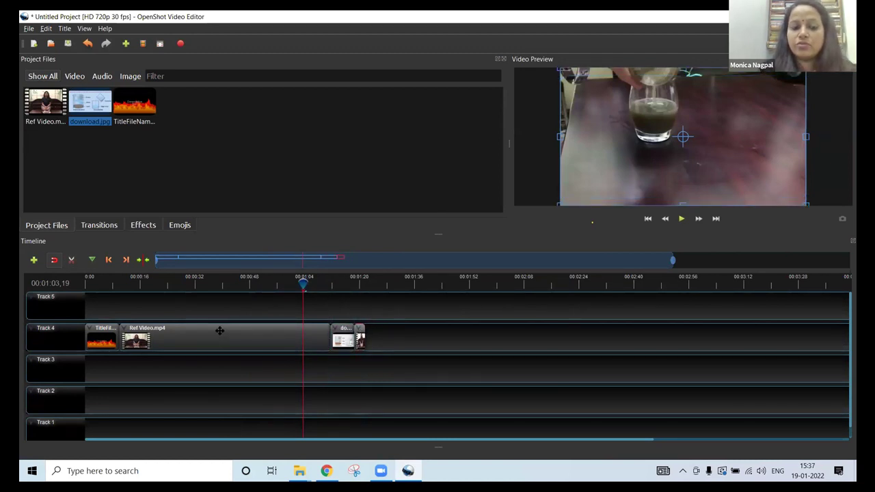
Preview the inserted image and the end piece, and trim the end piece to finish at about 1:20, cutting off the Filtration title.
left_click_drag(304, 285, 322, 284)
left_click(682, 219)
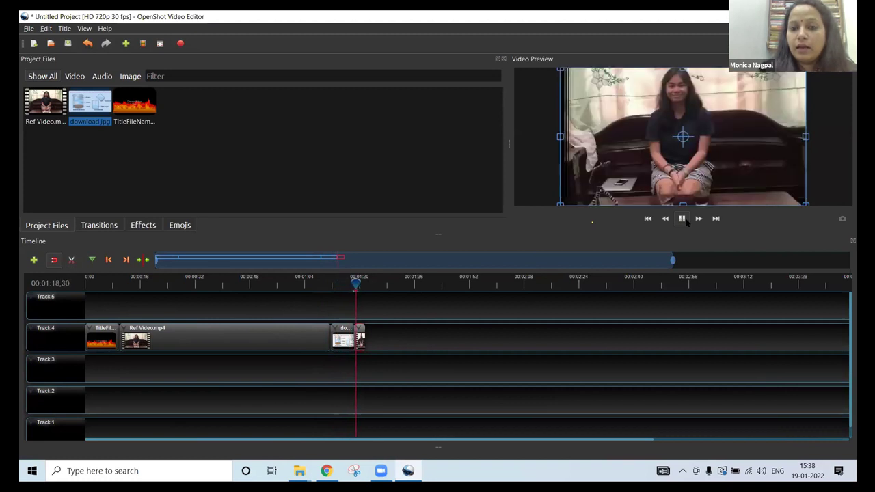
left_click(685, 220)
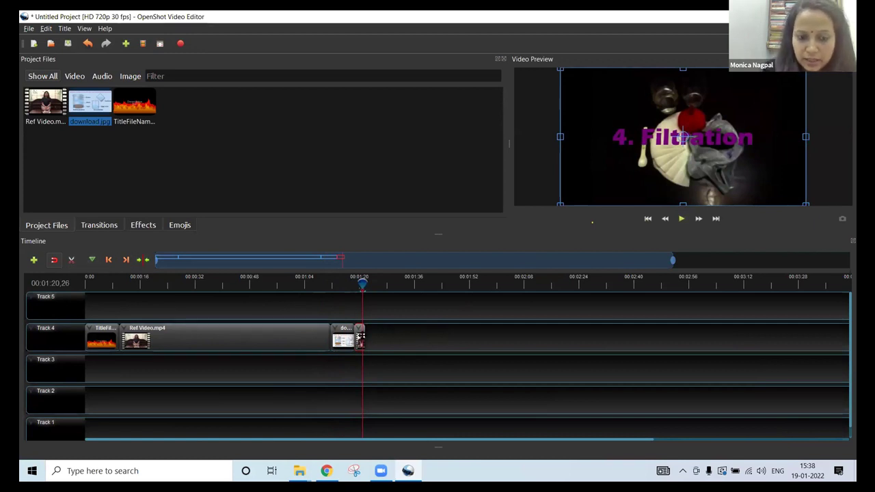
left_click_drag(361, 338, 357, 339)
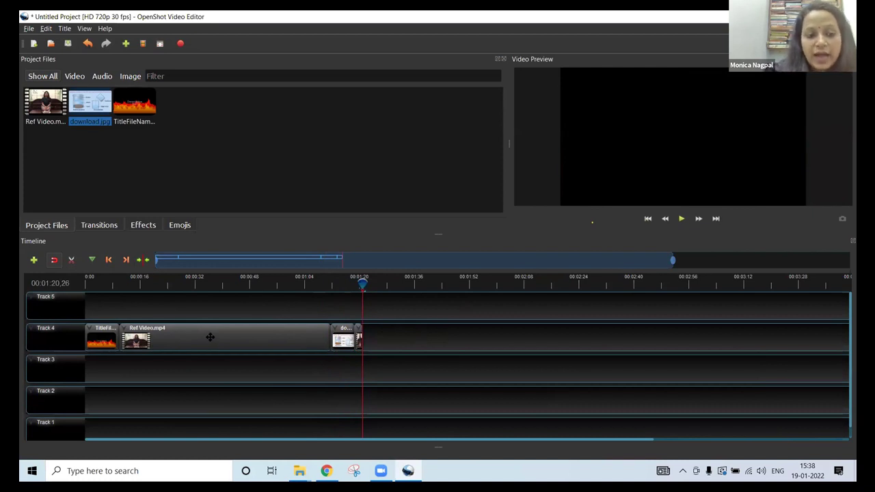
Separate the audio of the long Ref Video clip as a single clip with all channels.
left_click(210, 337)
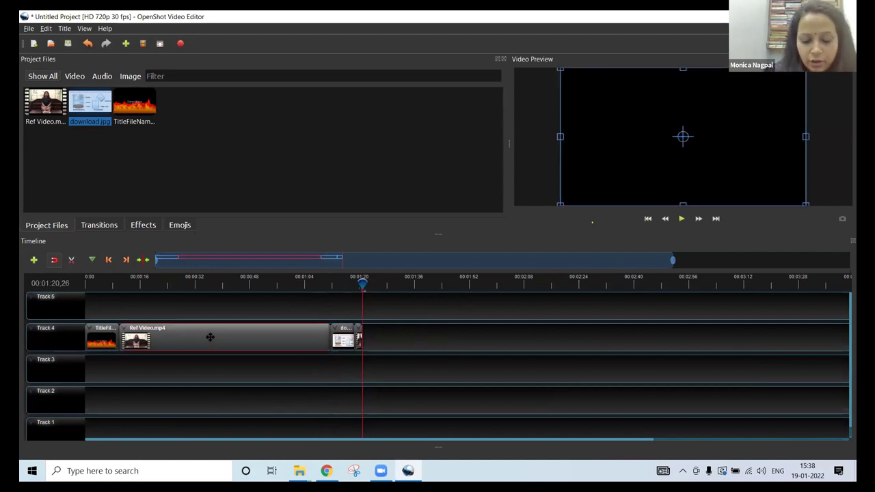
right_click(211, 339)
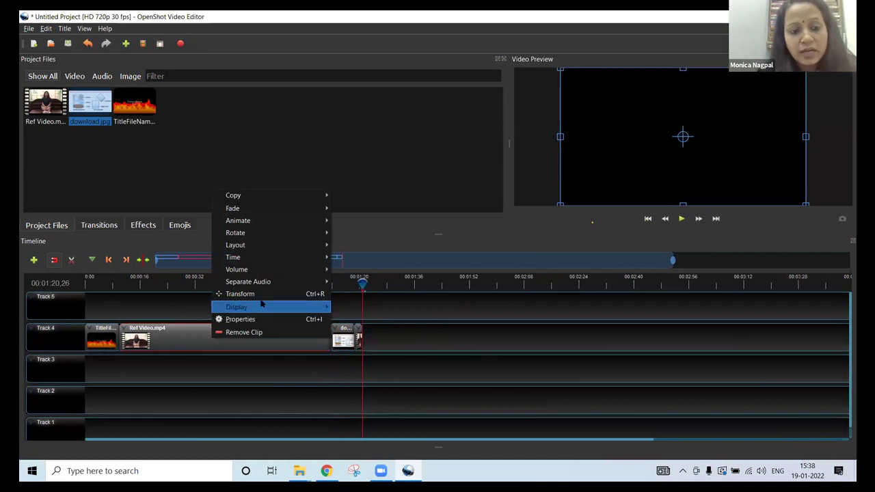
left_click(170, 340)
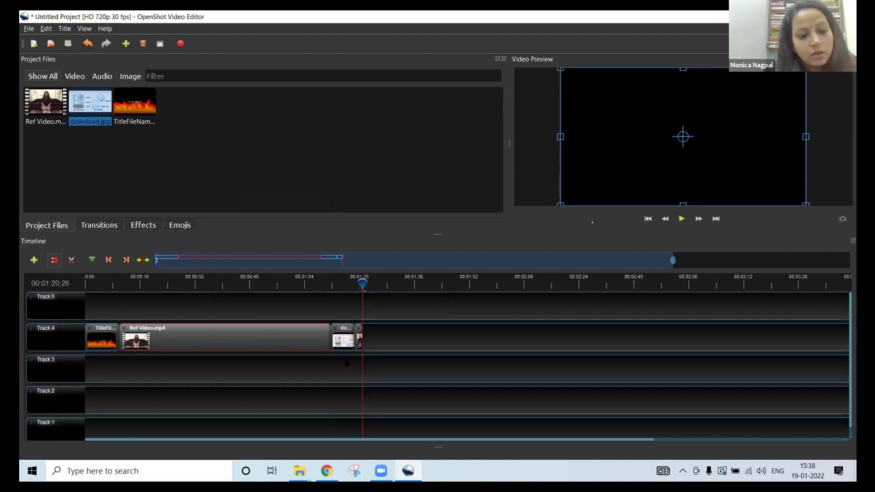
right_click(235, 339)
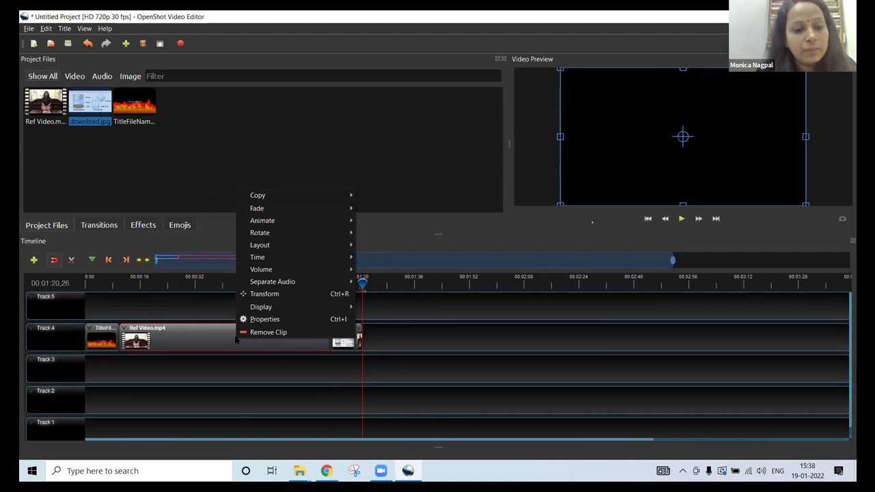
mouse_move(286, 282)
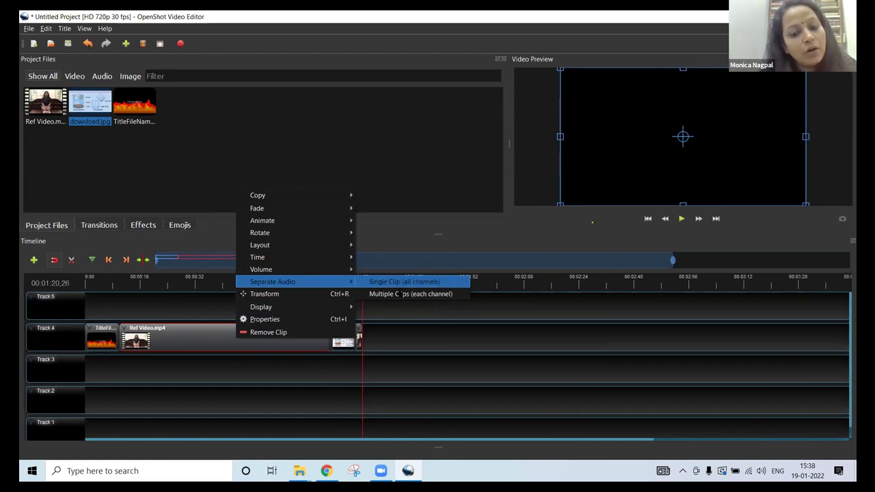
left_click(402, 283)
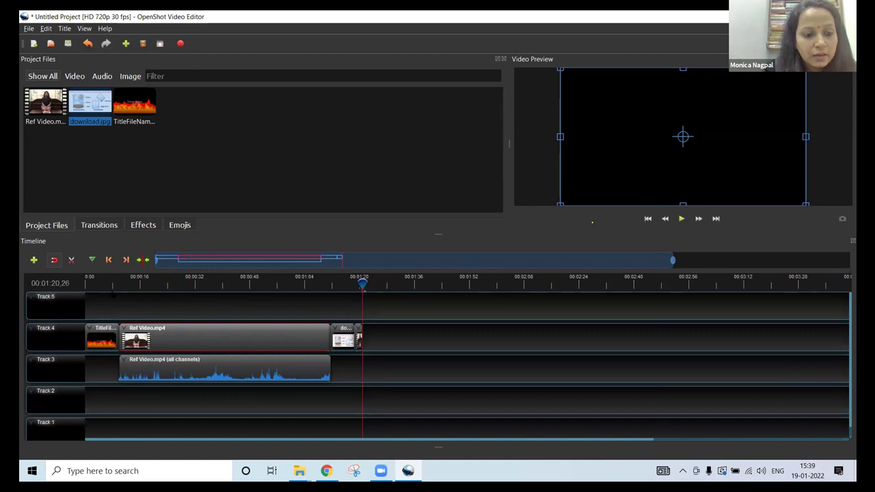
Preview the Decantation title from about 7 to 8 seconds.
left_click(108, 282)
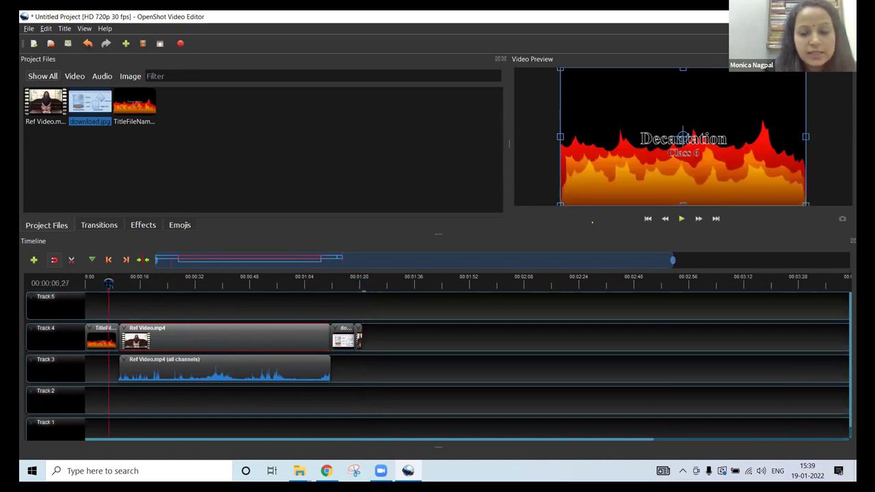
left_click(681, 218)
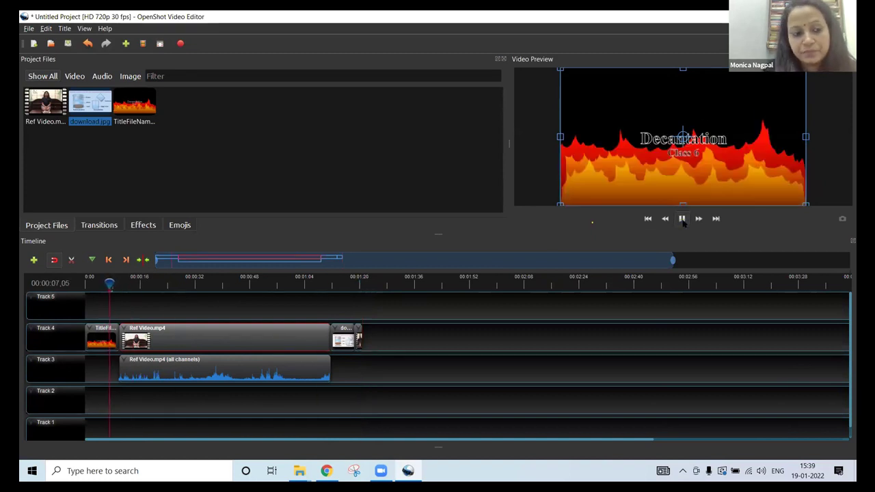
left_click(682, 220)
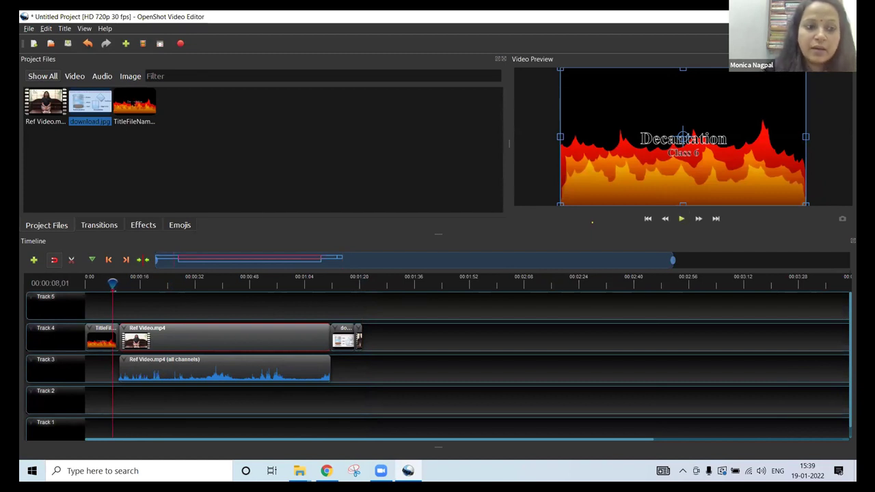
Try overlaying the Decantation title on Track 5 at about 13 seconds, preview it over the Ref Video clip, and delete the overlay.
left_click_drag(135, 104, 149, 306)
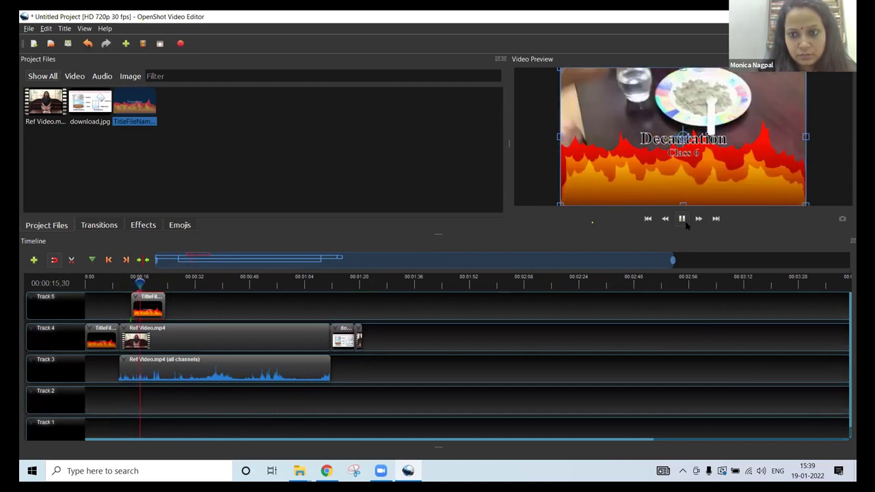
left_click(682, 219)
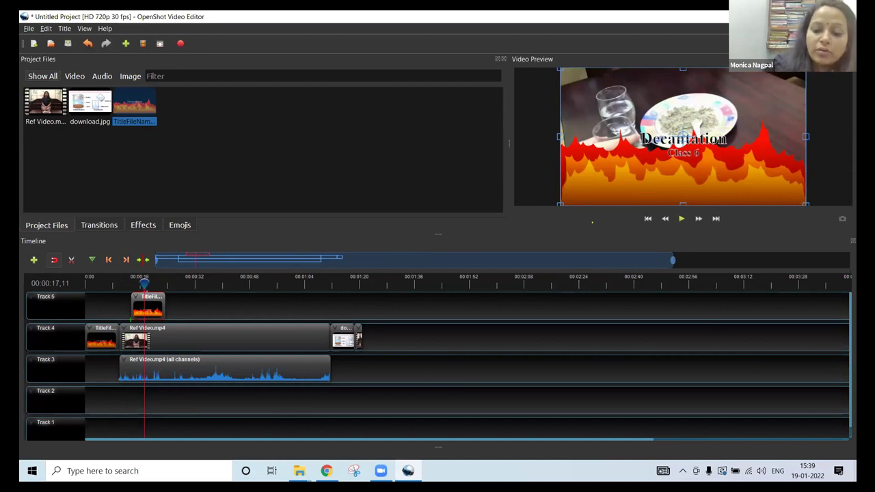
key("Delete")
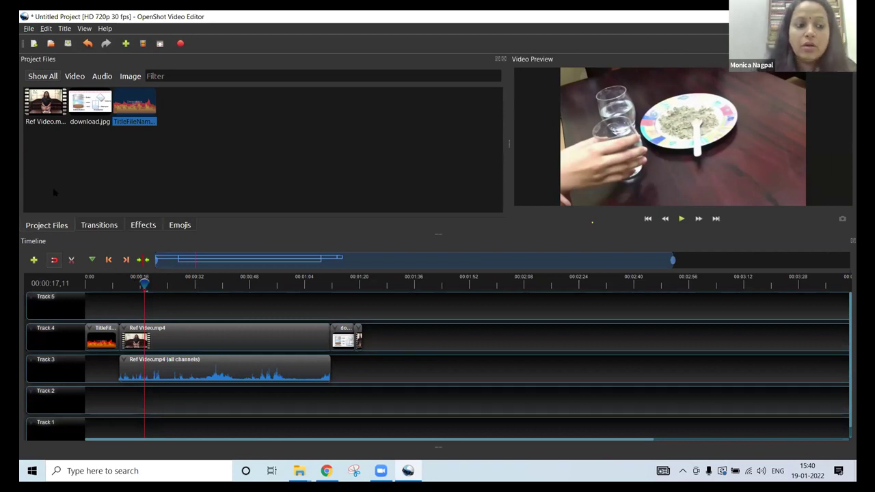
Look through the available transitions and effects, and add the Circle in to out transition over the end of the title clip on Track 4.
left_click(96, 225)
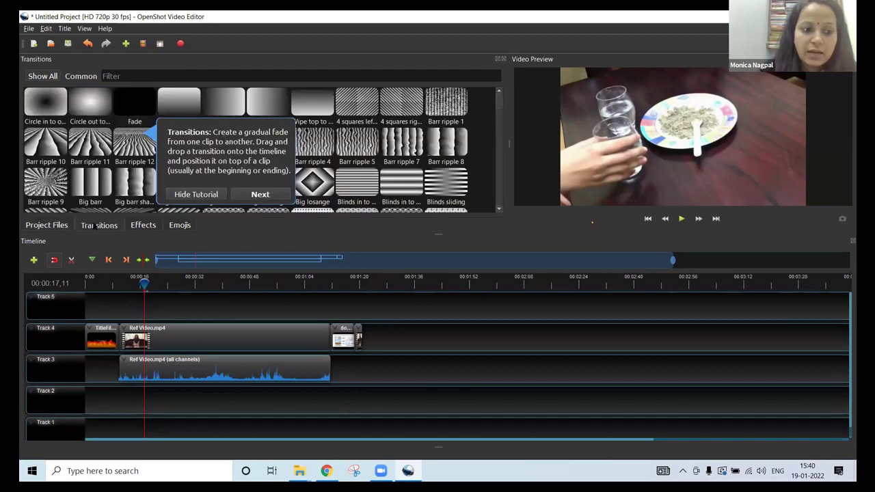
left_click(144, 226)
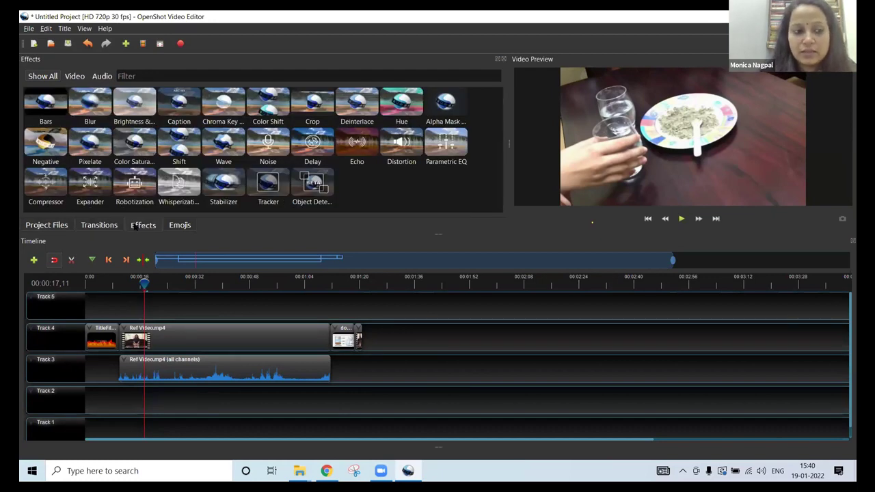
left_click(101, 228)
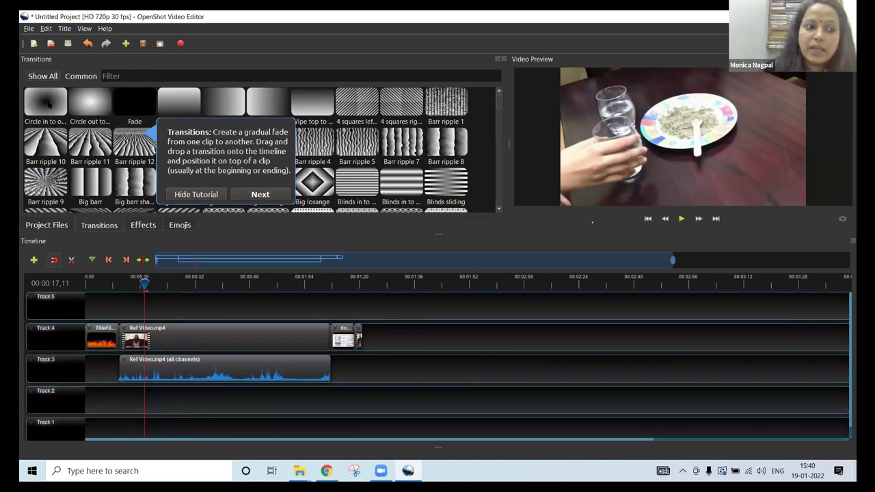
left_click_drag(47, 100, 104, 335)
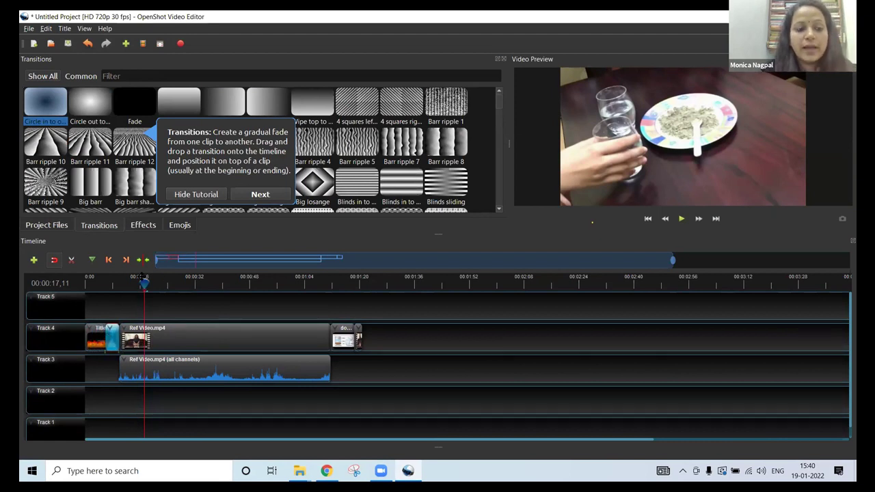
Preview the title with its transition from the start of the timeline to about 13 seconds.
left_click_drag(144, 283, 87, 280)
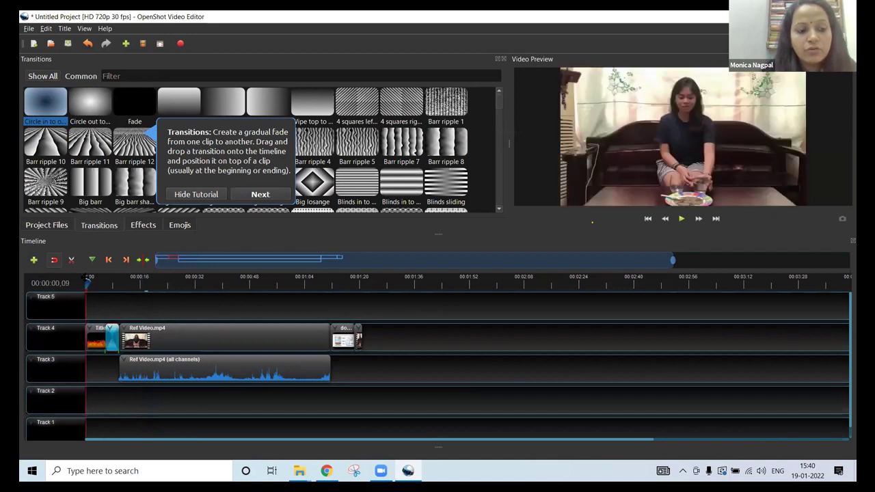
left_click(682, 219)
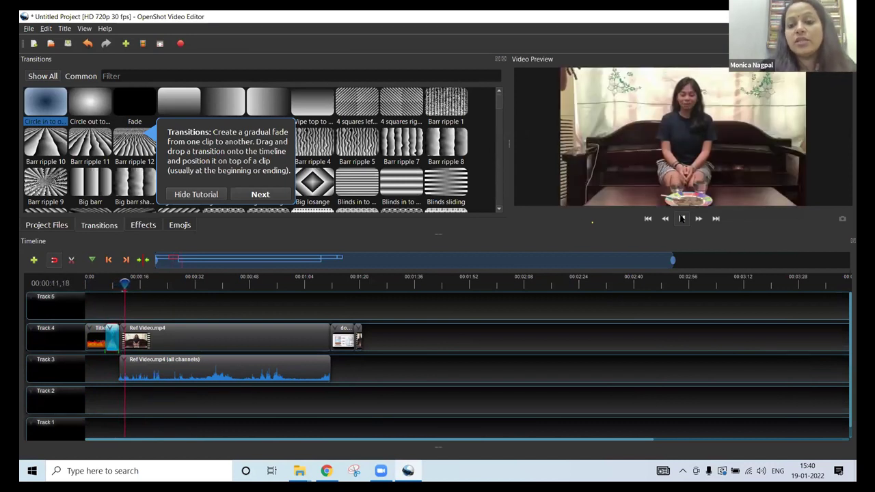
left_click(682, 219)
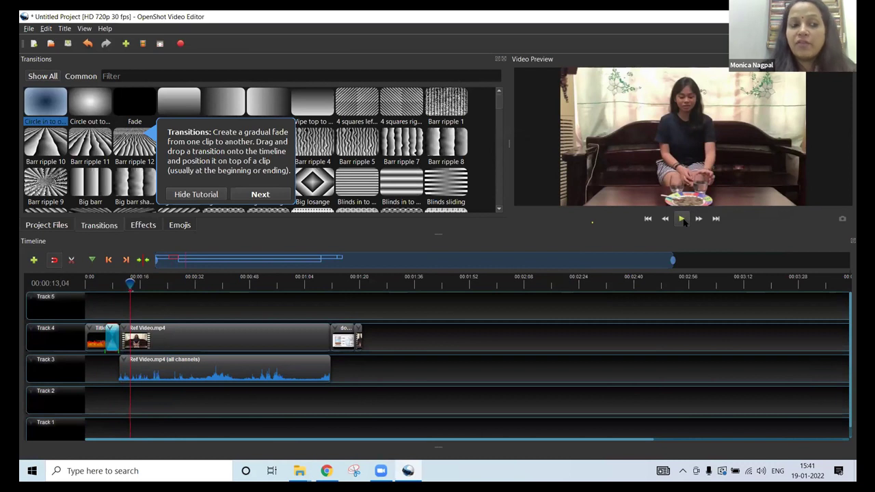
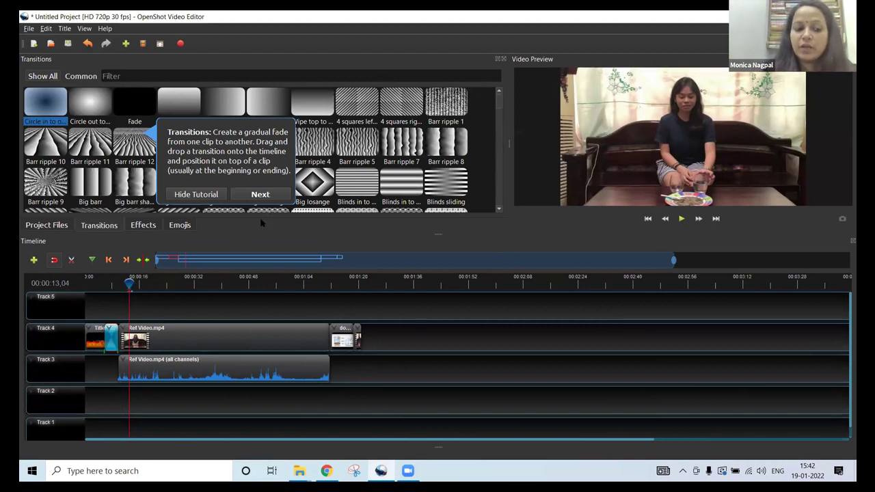
Open the video export settings for the project and name the output file SRG 1.
left_click(28, 29)
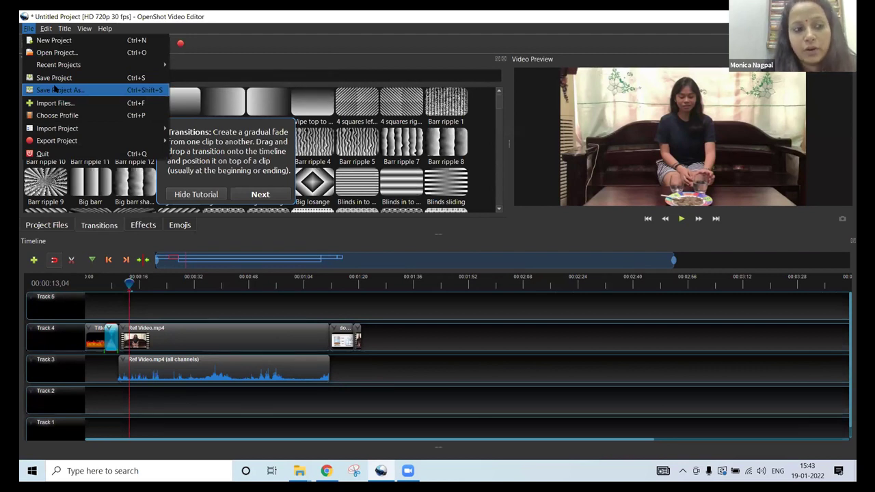
mouse_move(62, 132)
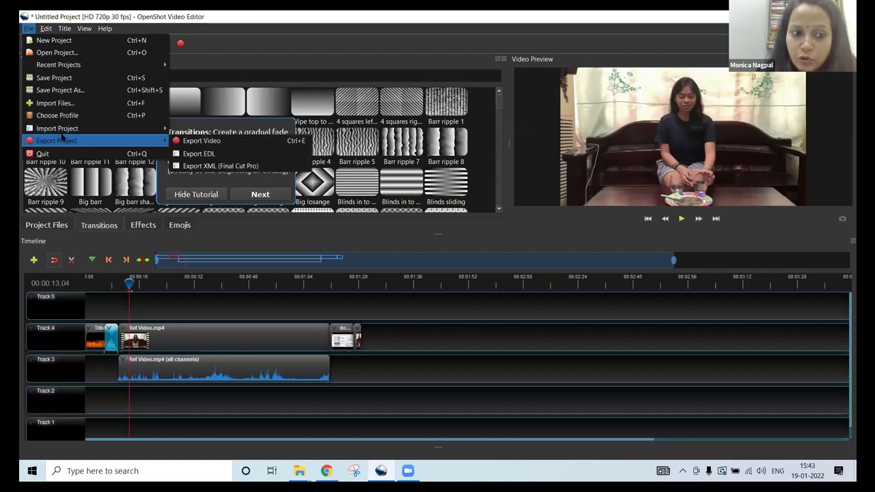
left_click(210, 142)
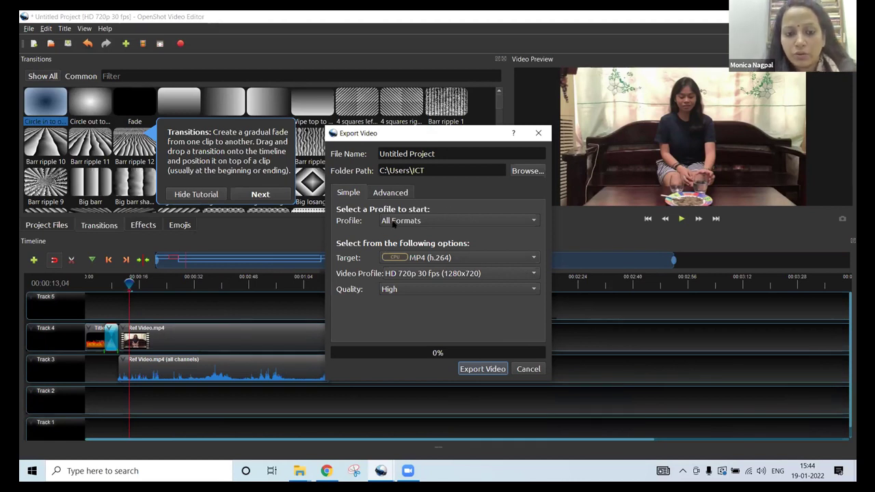
double_click(416, 154)
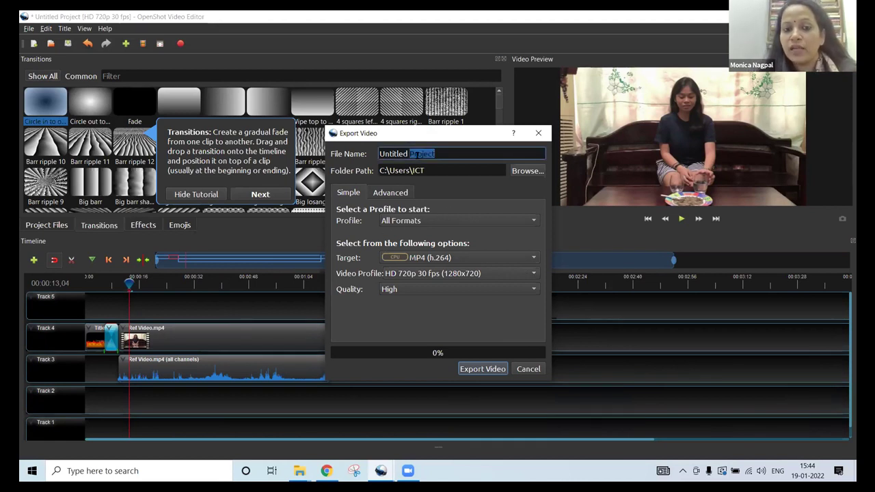
key("BackSpace")
key("BackSpace")
key("BackSpace")
key("BackSpace")
key("BackSpace")
key("BackSpace")
key("BackSpace")
key("BackSpace")
key("BackSpace")
key("BackSpace")
type("SRC")
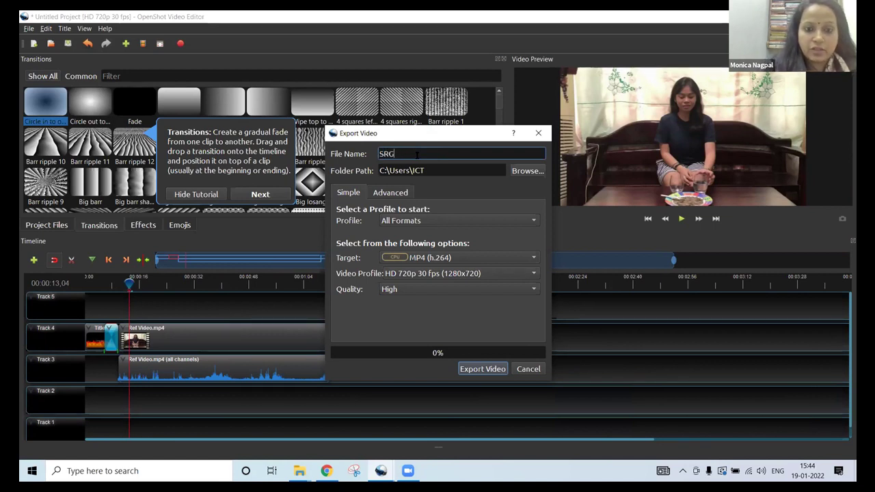
type(" 1")
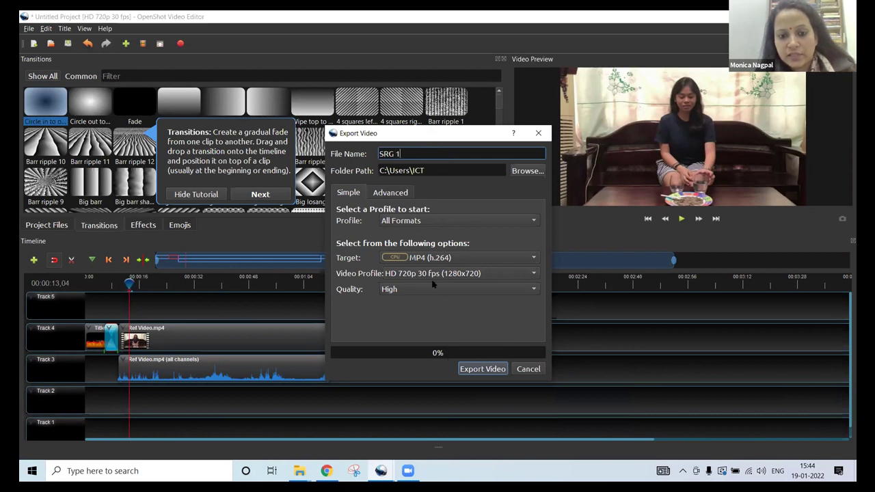
Export the video with the MP4 (h.264) target and Med quality, and close the export dialog when it is done.
left_click(473, 261)
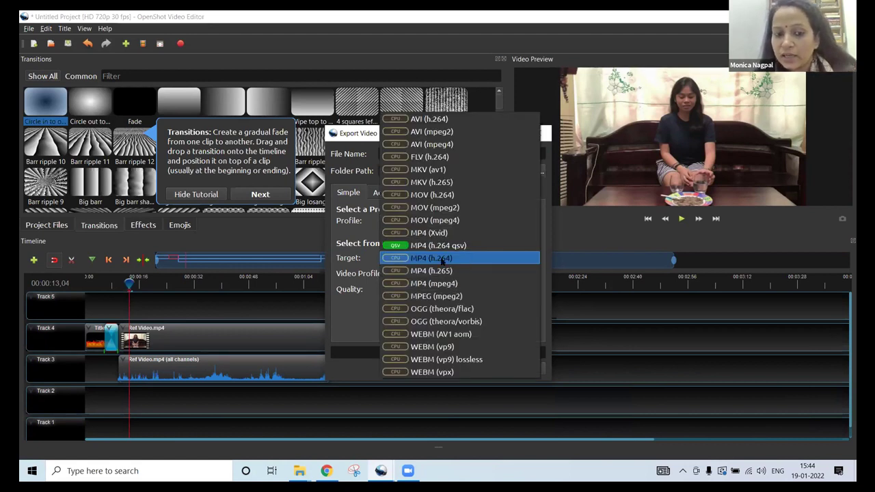
left_click(441, 259)
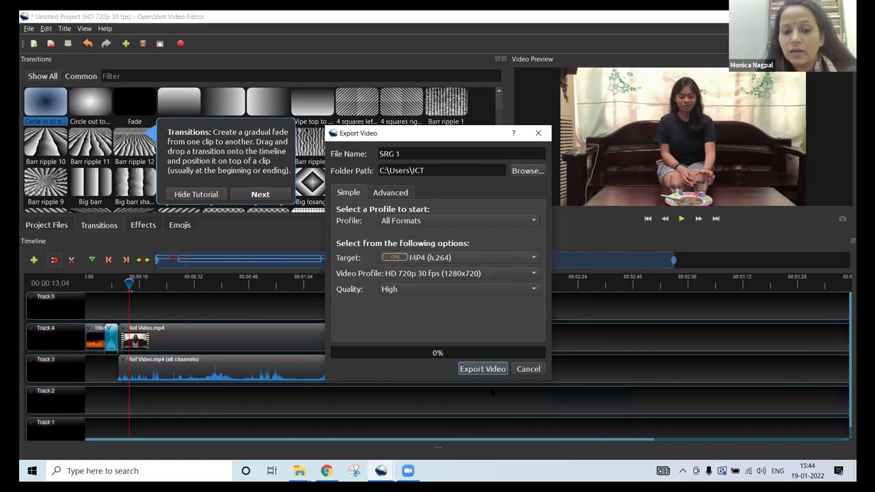
left_click(497, 292)
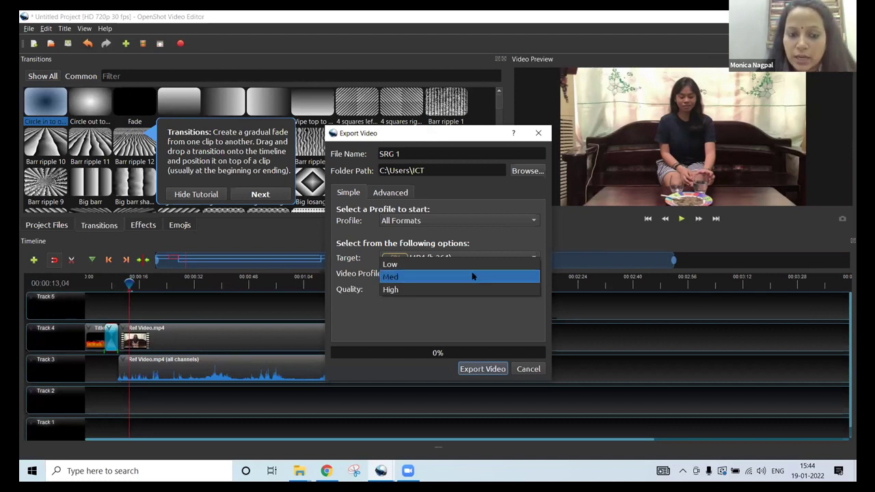
left_click(473, 276)
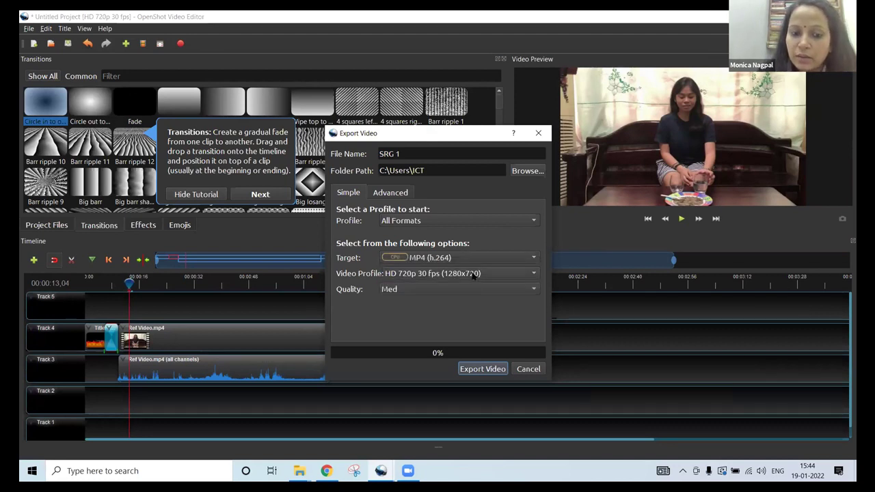
left_click(488, 369)
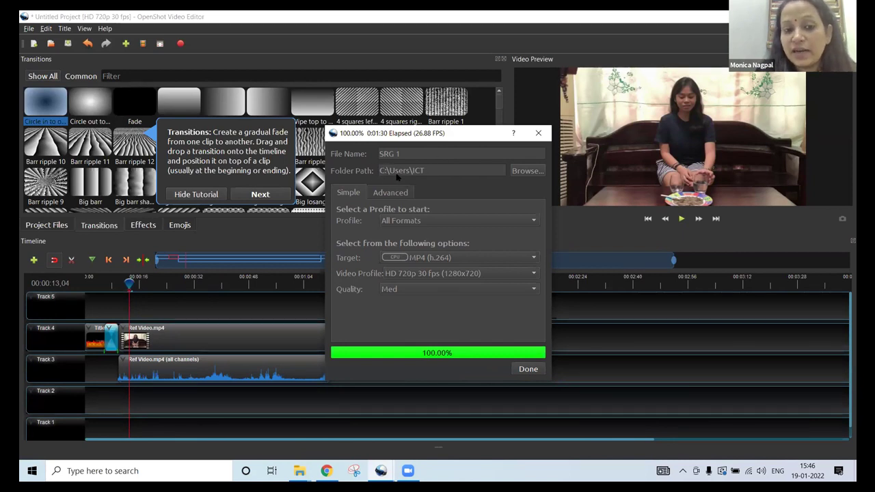
left_click(528, 369)
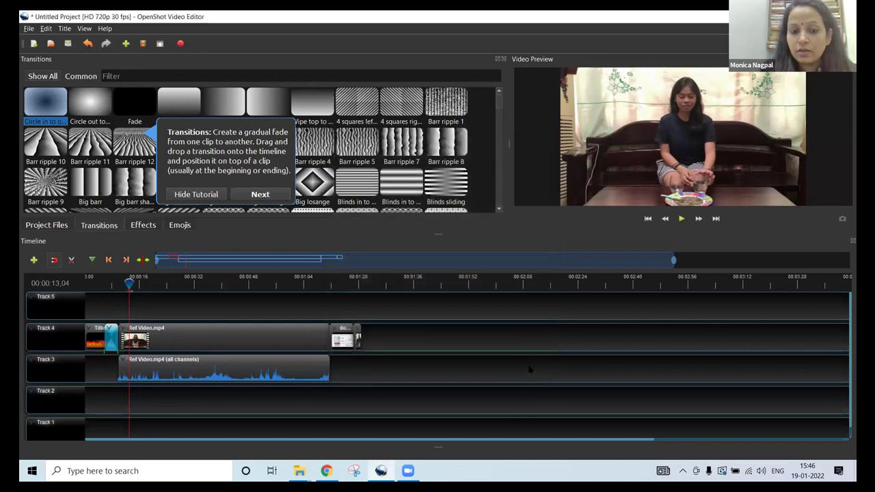
Switch to File Explorer, browse to C:\Users\ICT, and open the exported SRG 1 video for playback.
left_click(381, 471)
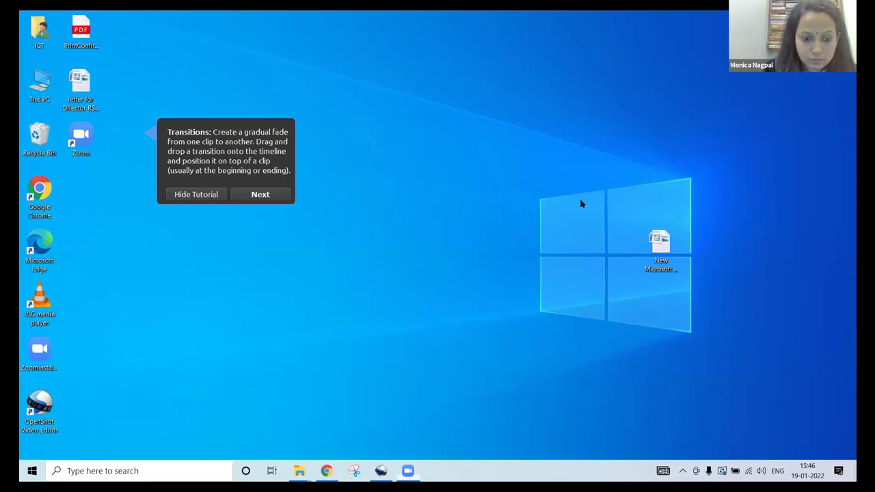
mouse_move(298, 475)
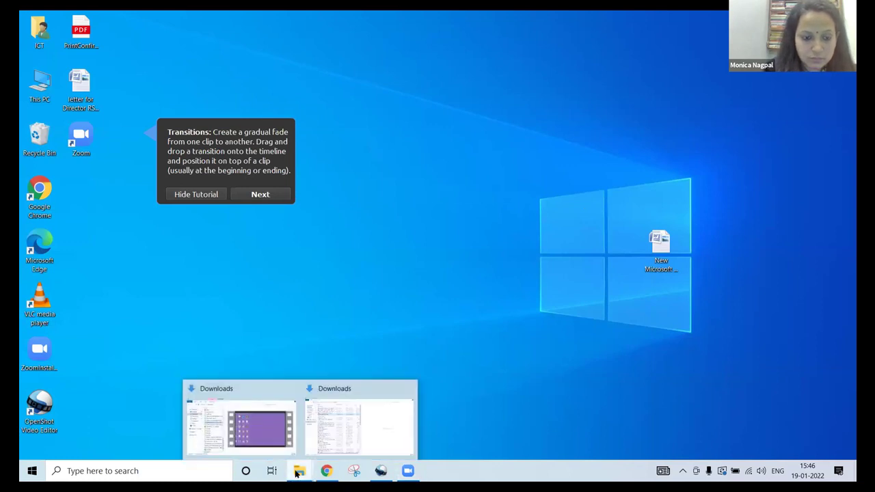
left_click(216, 418)
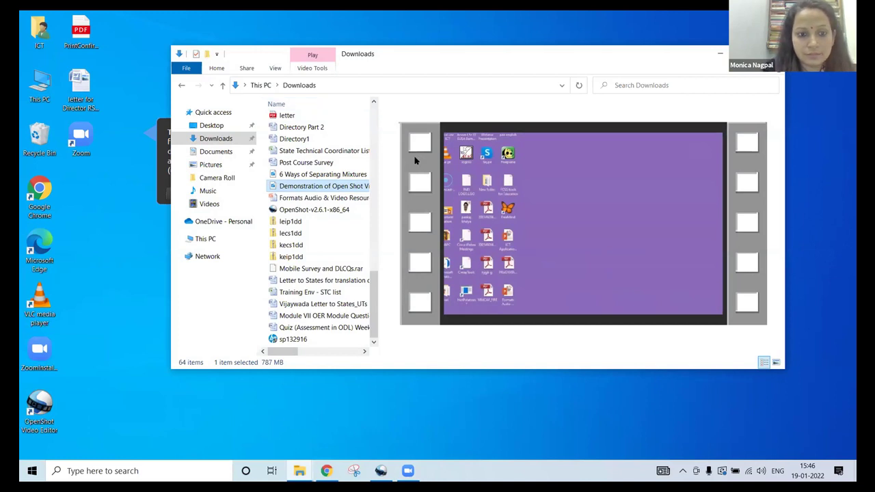
left_click(208, 238)
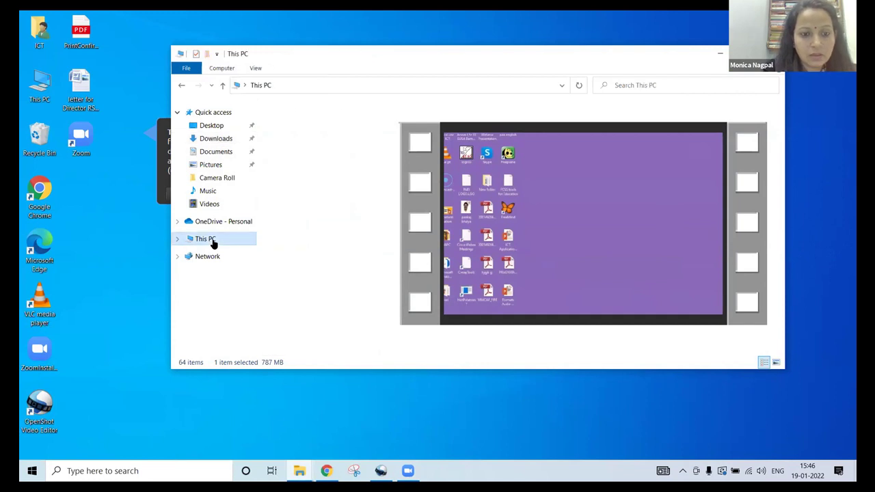
scroll(318, 249, "down", 2)
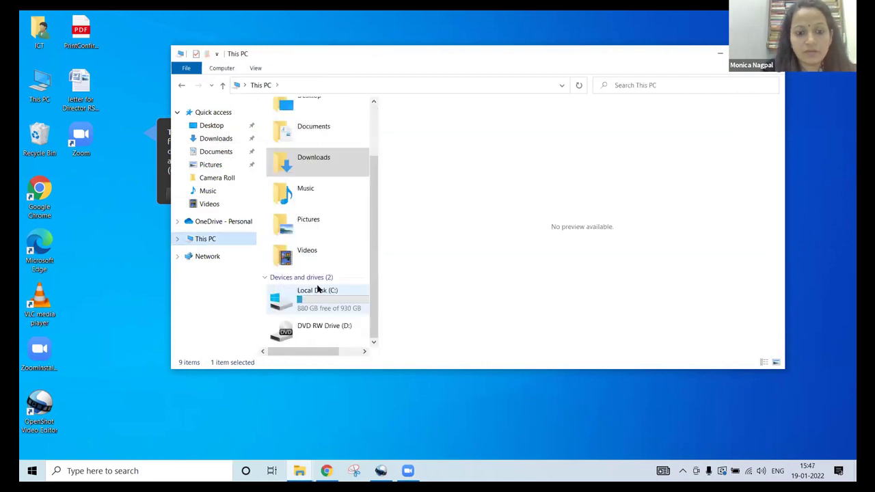
left_click(329, 311)
double_click(328, 311)
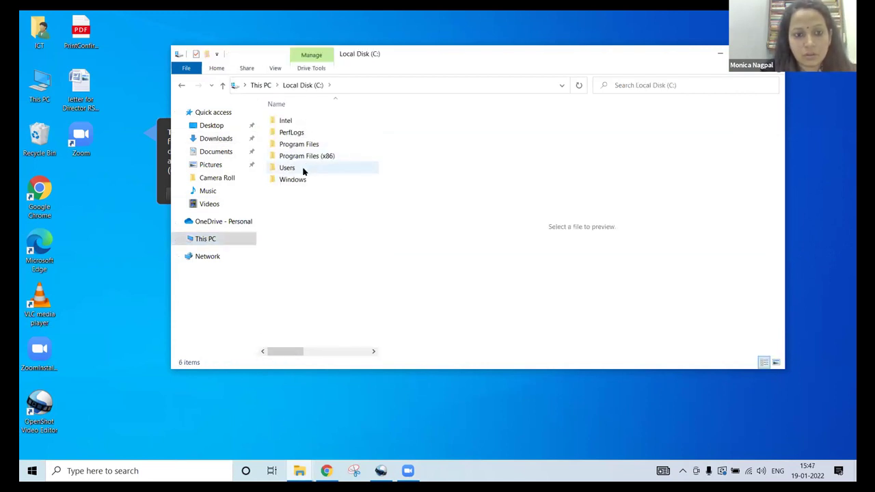
double_click(303, 170)
double_click(287, 121)
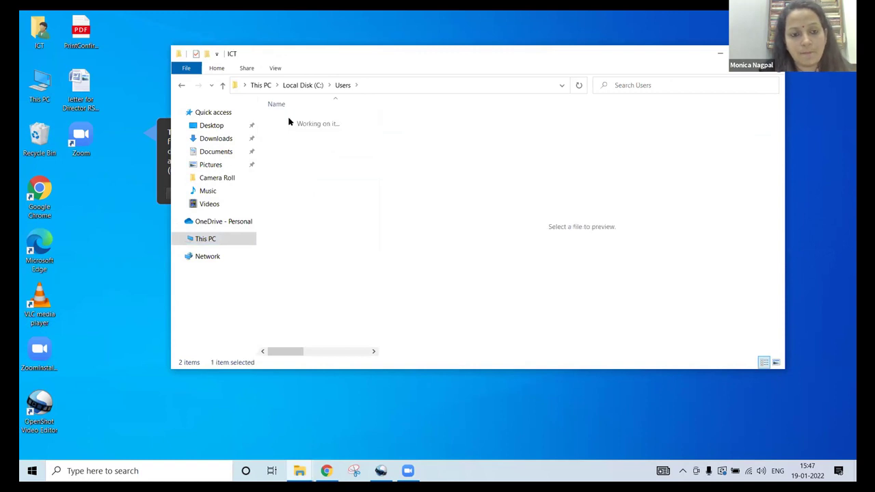
scroll(317, 262, "down", 1)
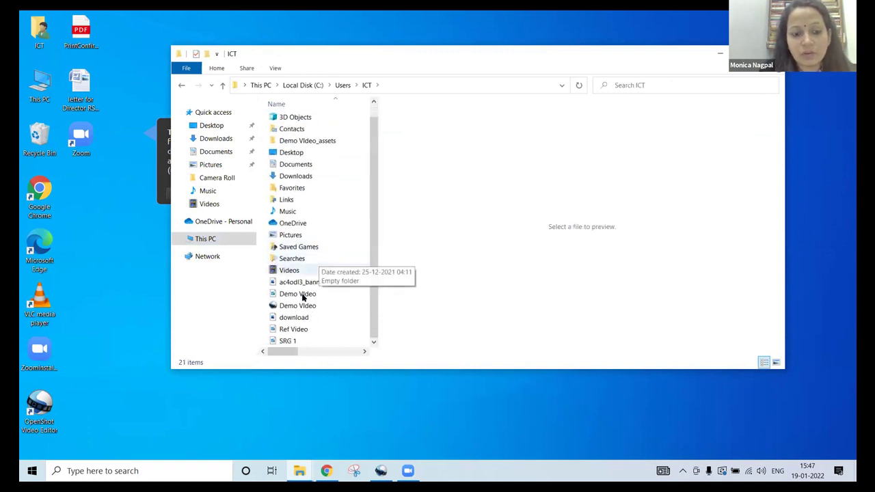
double_click(291, 341)
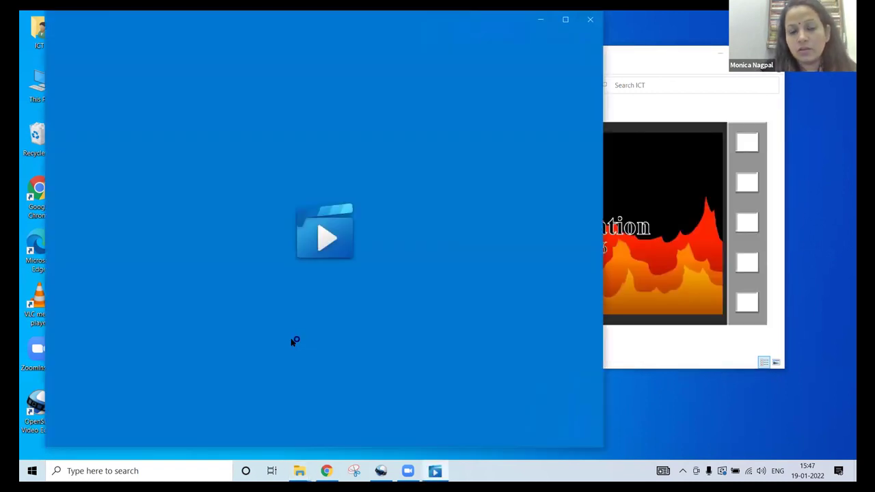